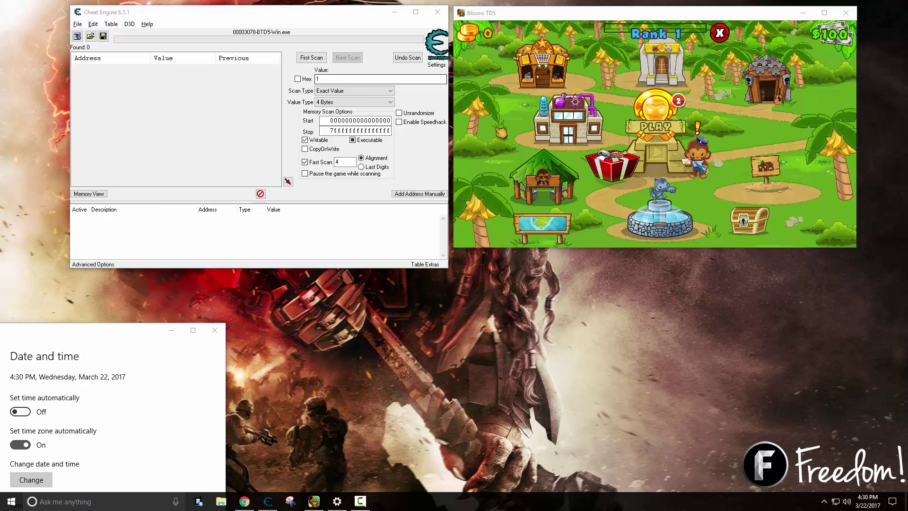
Step: Enter 0 as the search value and run a first scan, which fails with no readable memory
click(322, 79)
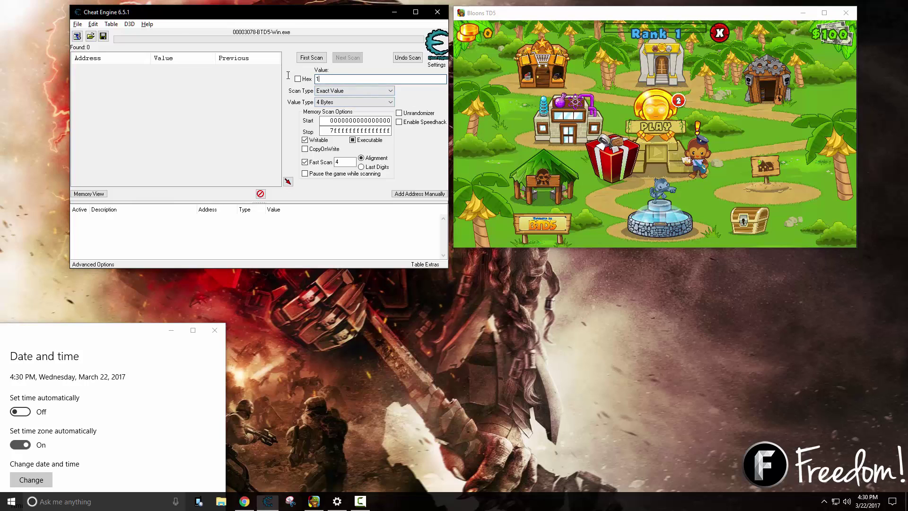
text(0)
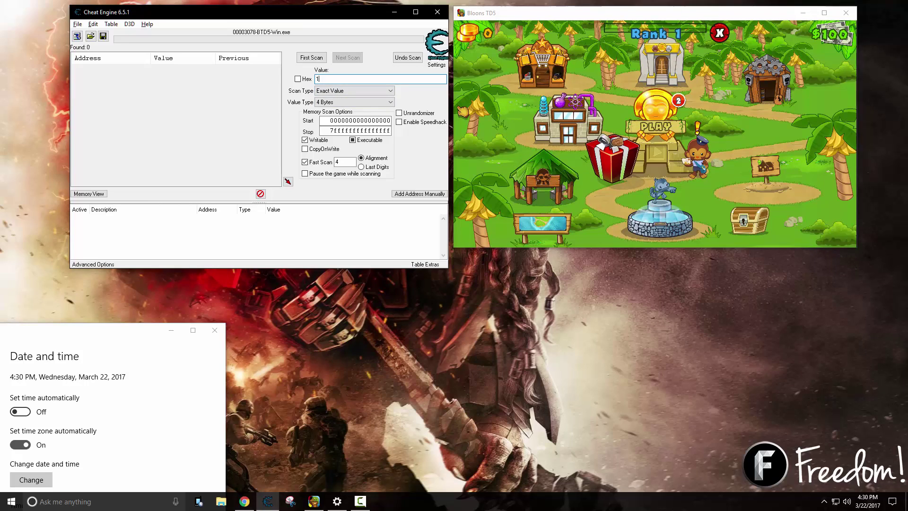
key(BackSpace)
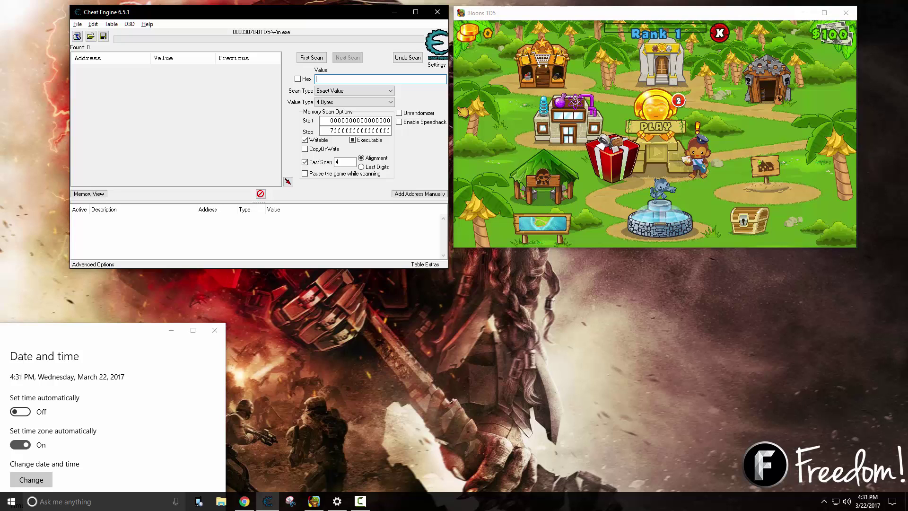
text(0)
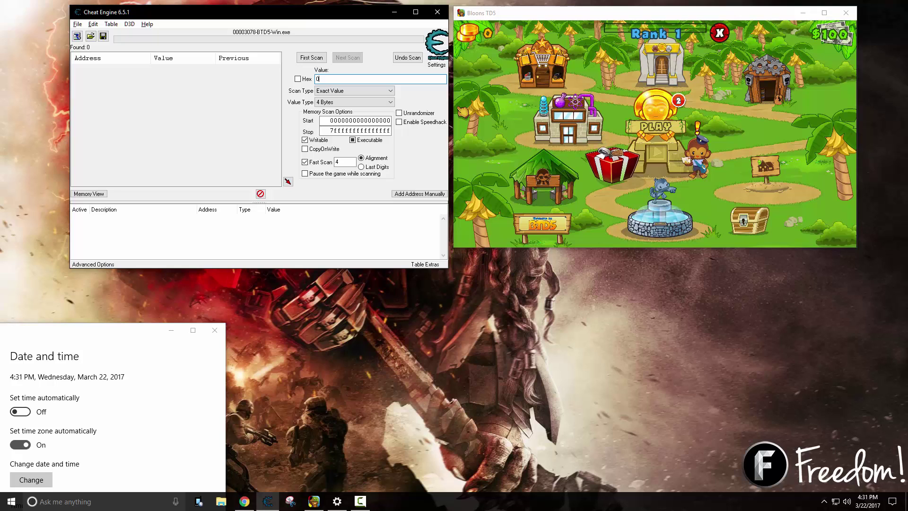
key(Return)
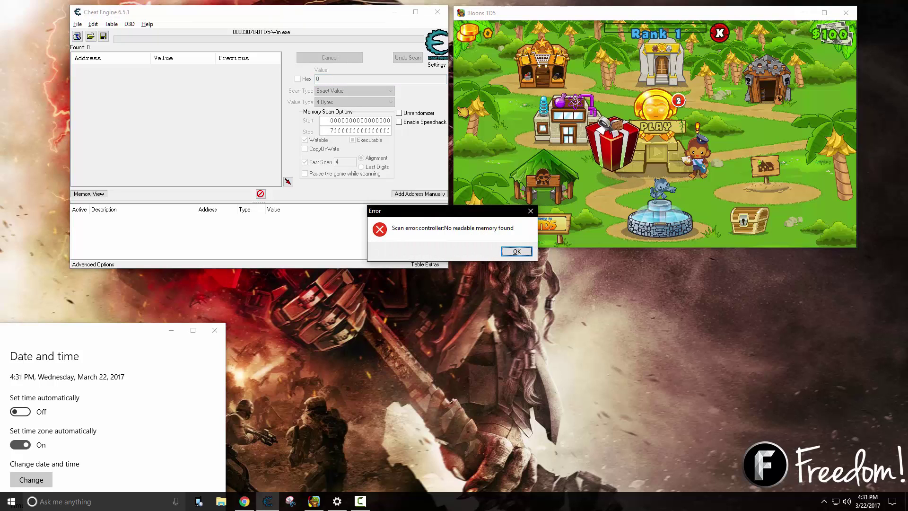
Step: Dismiss the error and reattach Cheat Engine to BTD5-Win.exe
click(516, 251)
click(77, 36)
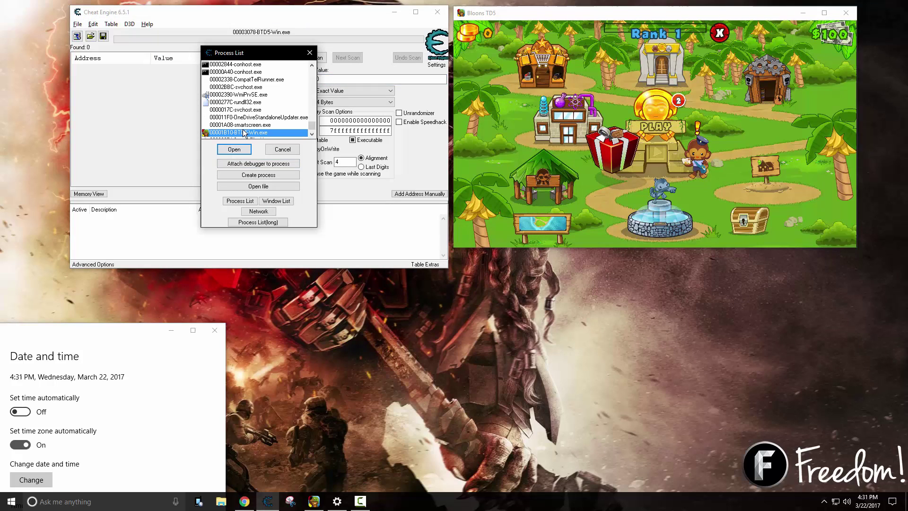
click(234, 150)
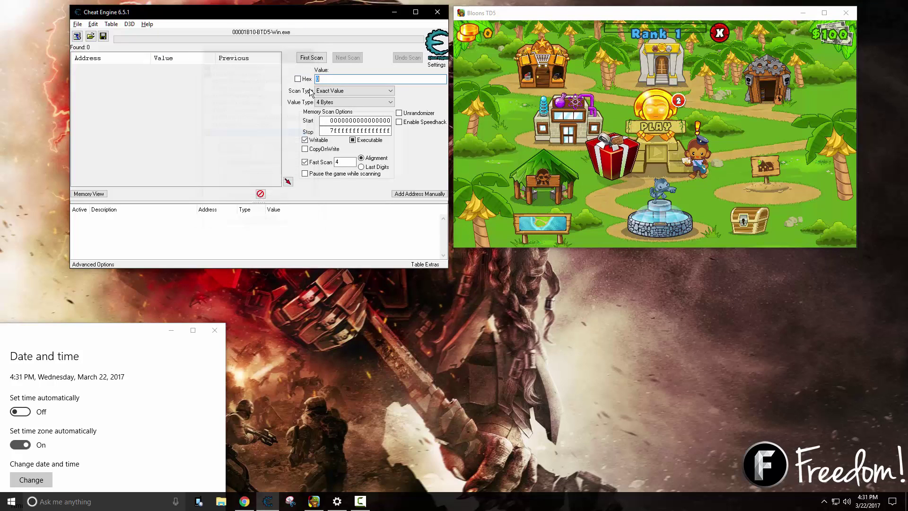
Step: Scan and rescan for addresses holding 0, then collect the in-game daily reward
click(312, 58)
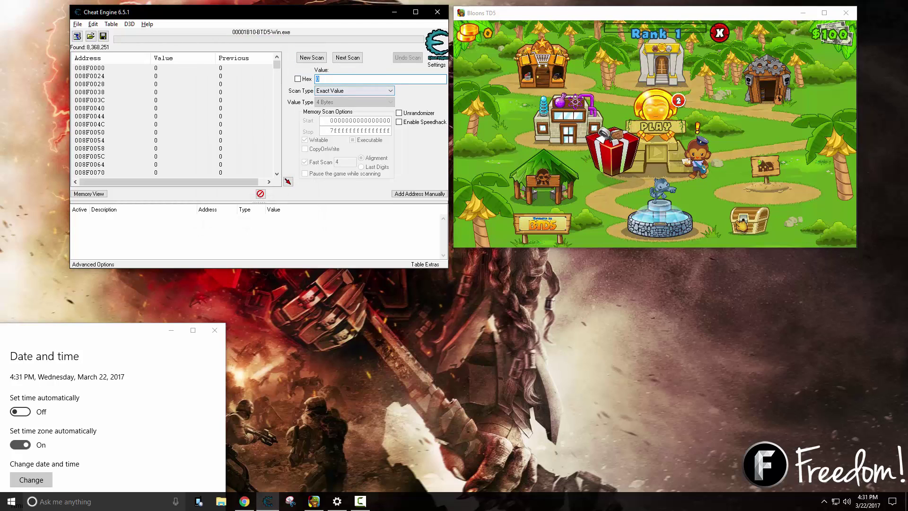
click(346, 58)
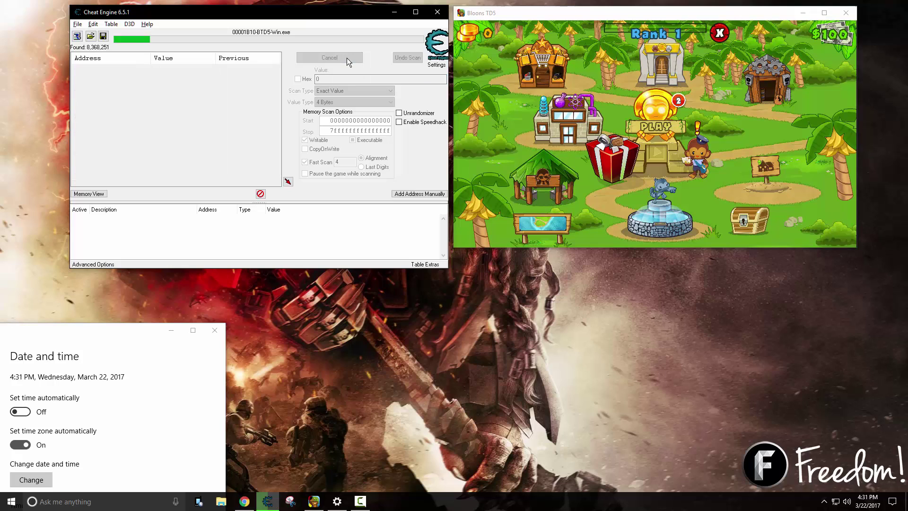
click(348, 58)
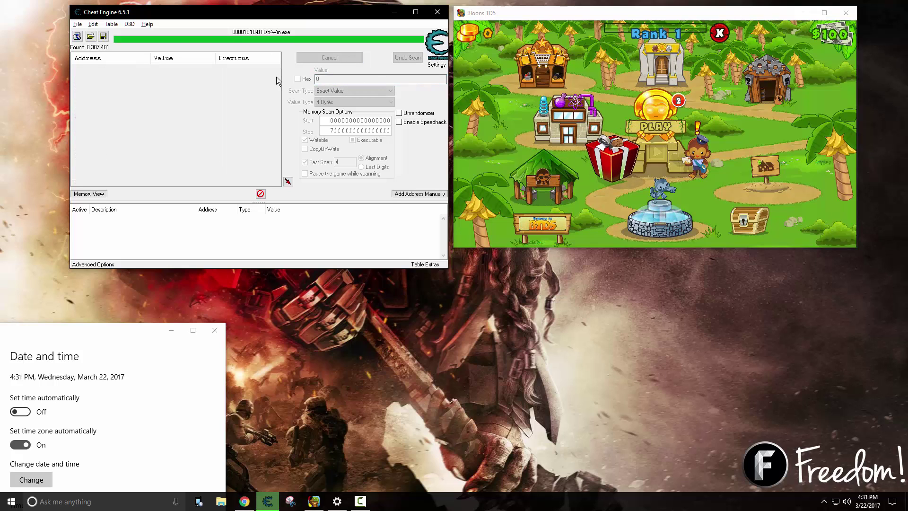
click(752, 218)
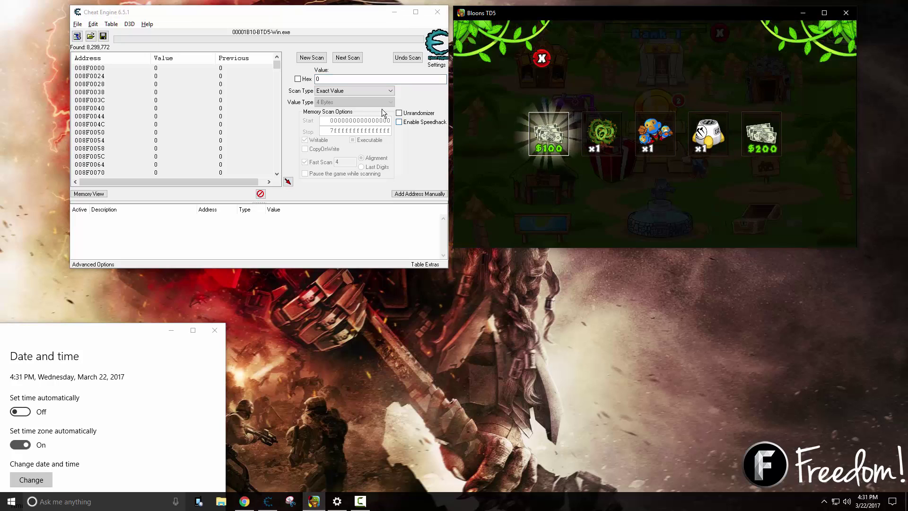
click(543, 97)
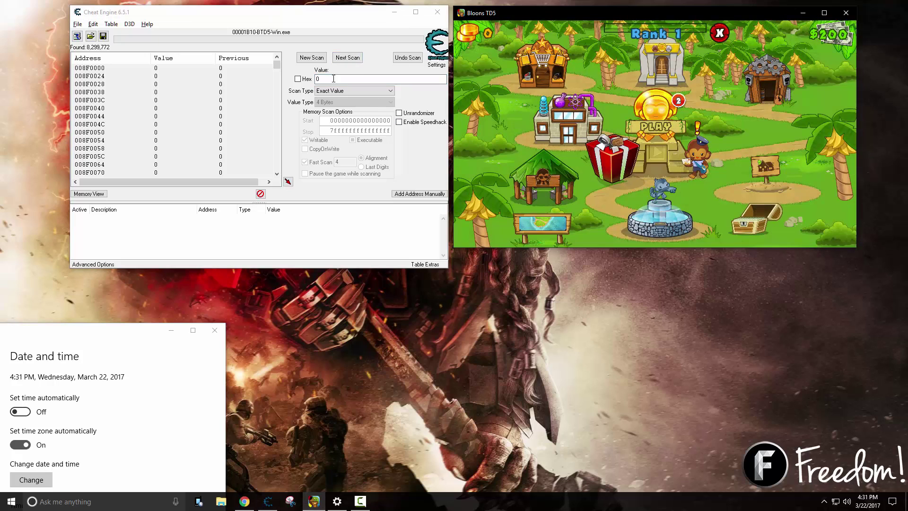
Step: Rescan repeatedly for value 1, narrowing results to 3,146 addresses
click(277, 86)
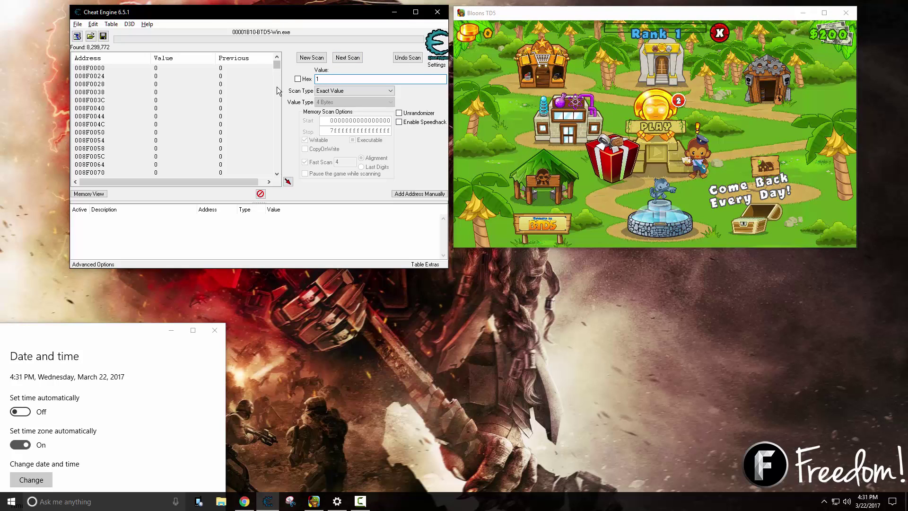
text(1)
key(Return)
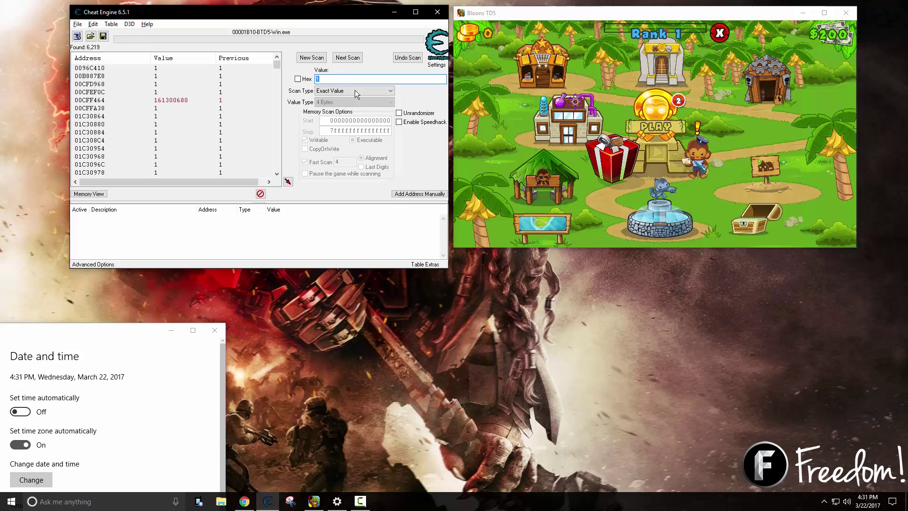
click(345, 58)
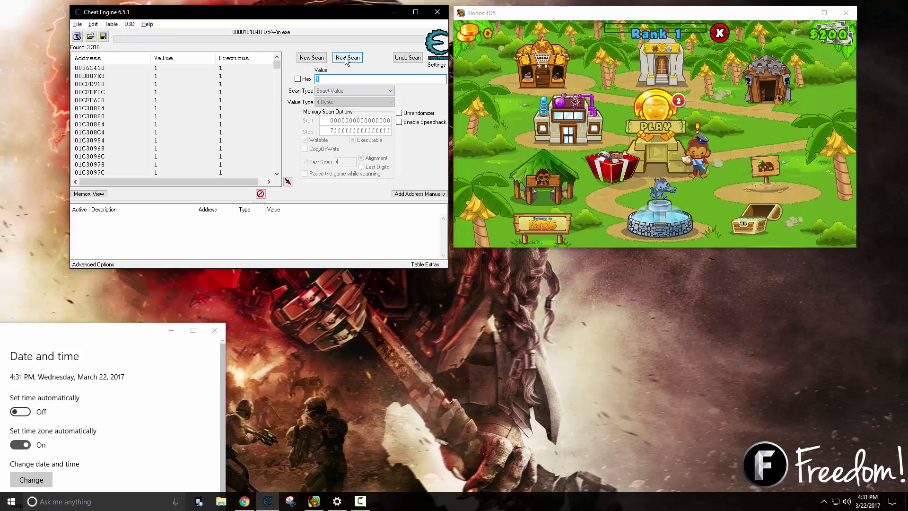
click(345, 58)
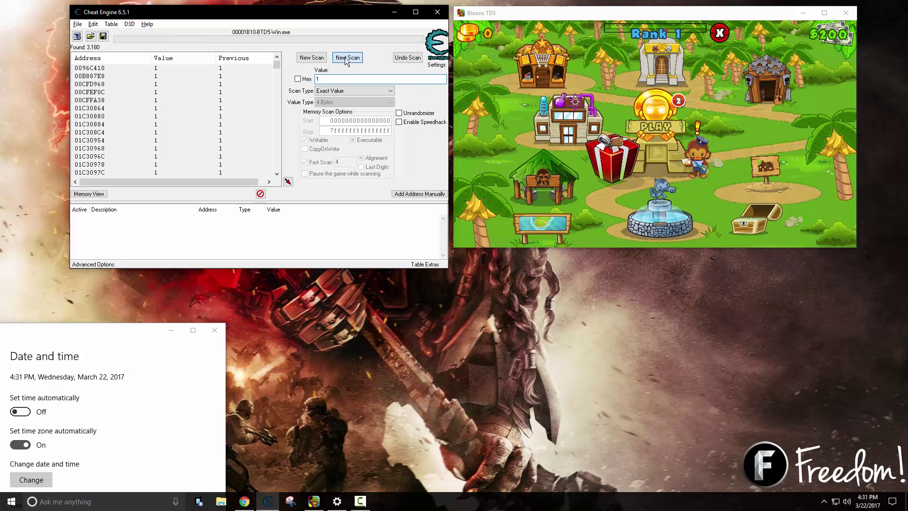
click(345, 58)
Step: Change the system date to March 23
click(21, 476)
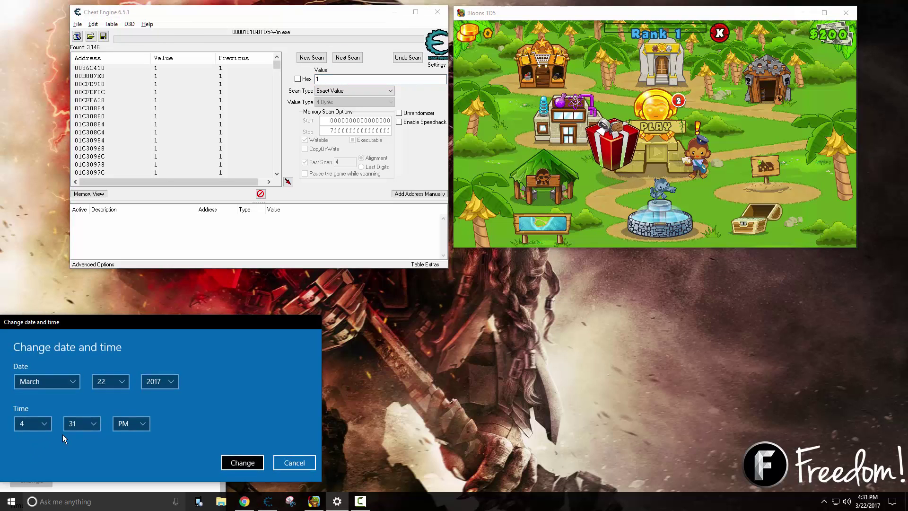
click(95, 384)
click(116, 398)
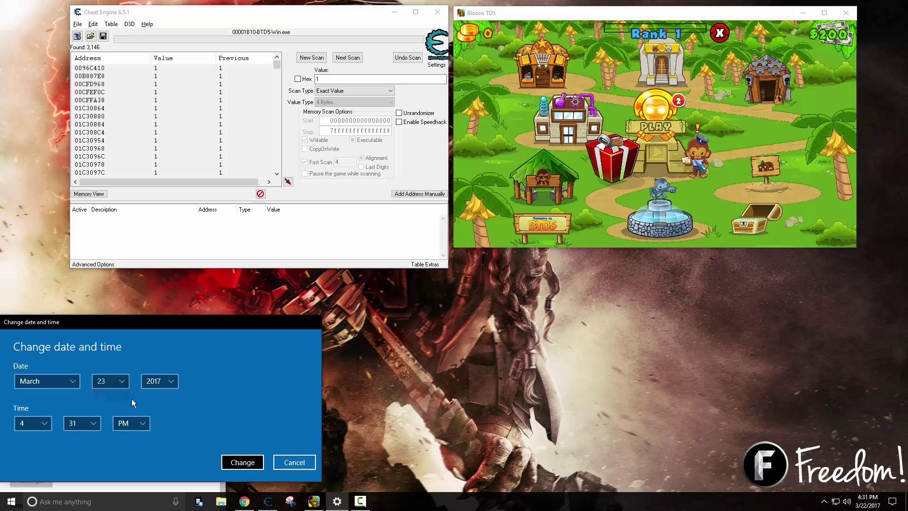
click(242, 463)
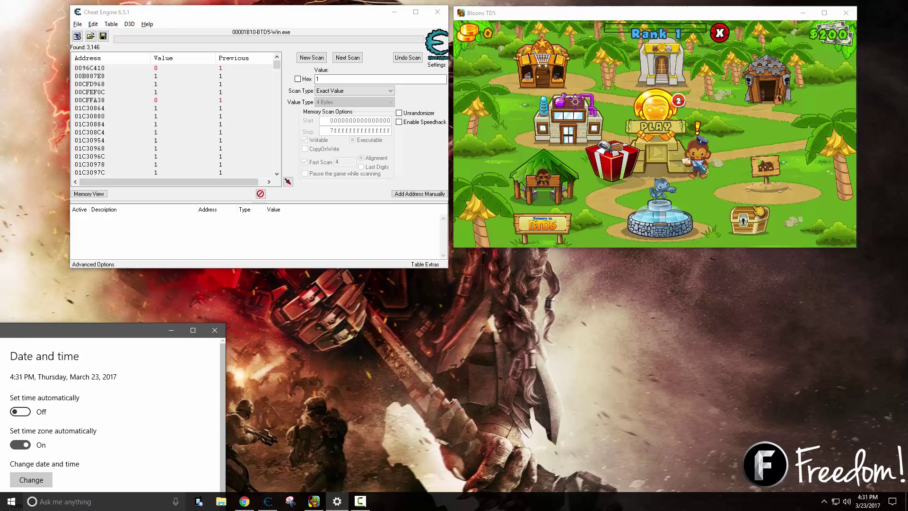
Step: Rescan several times for addresses back at 0
double_click(318, 79)
text(0)
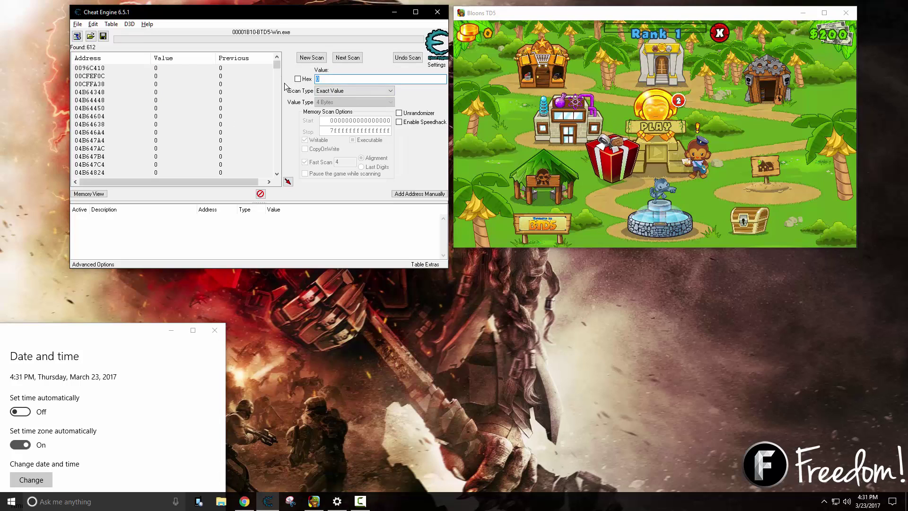
key(Return)
key(Return)
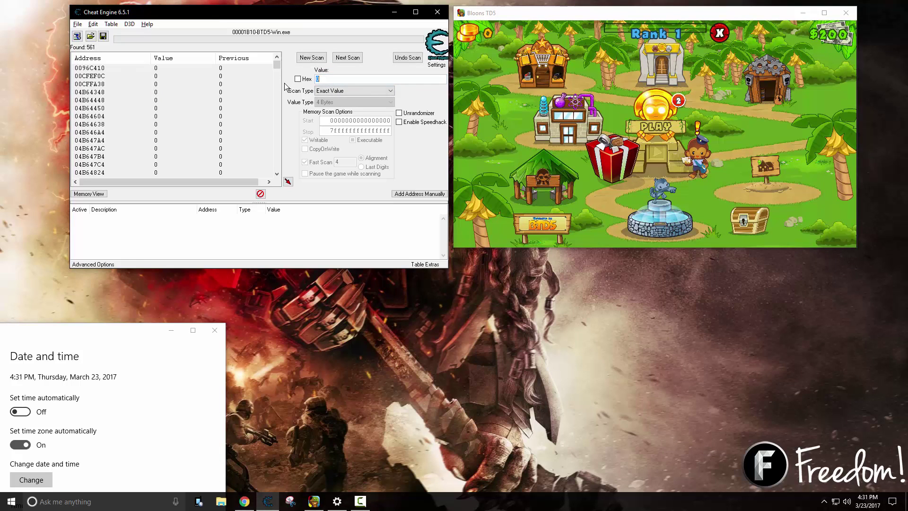
key(Return)
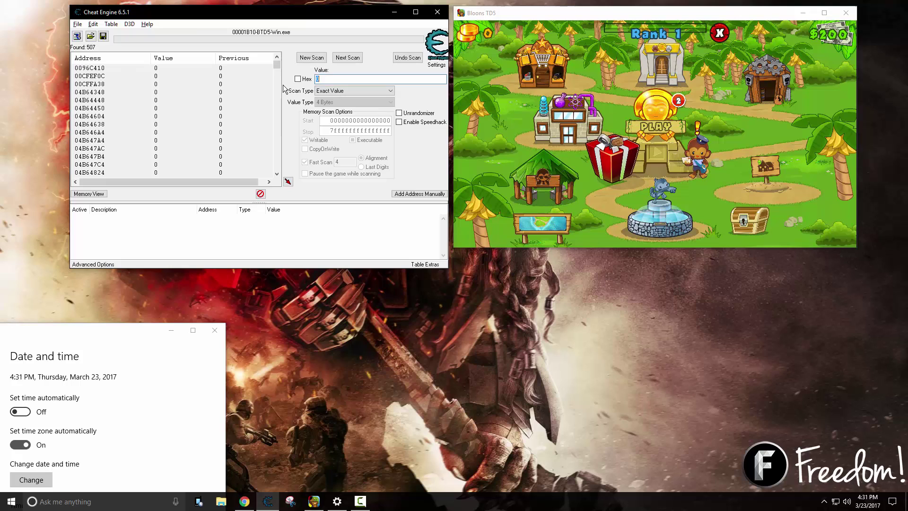
key(Return)
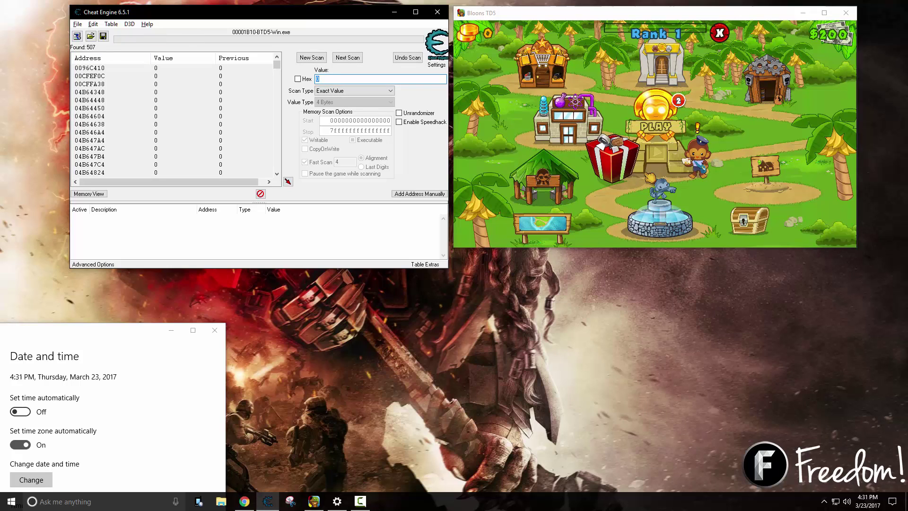
click(355, 60)
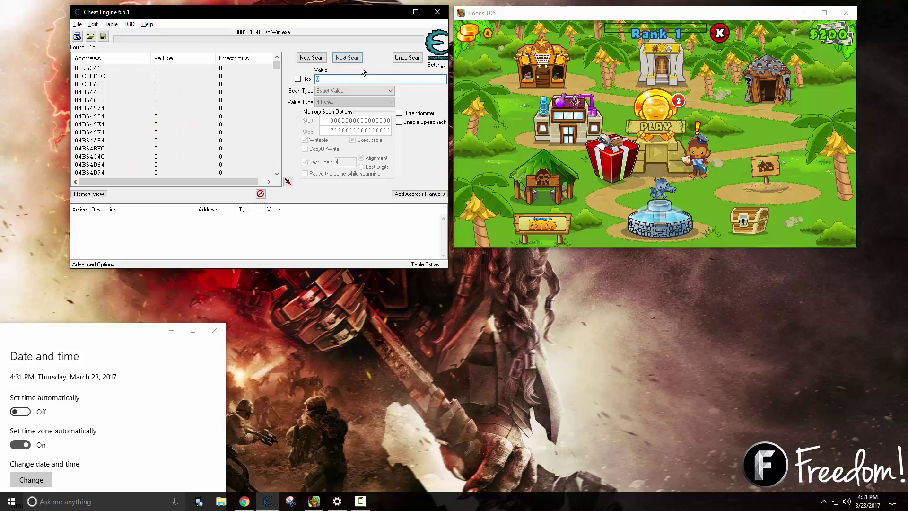
Step: Collect the new day's reward and rescan for 1, narrowing results to 9 addresses
click(752, 226)
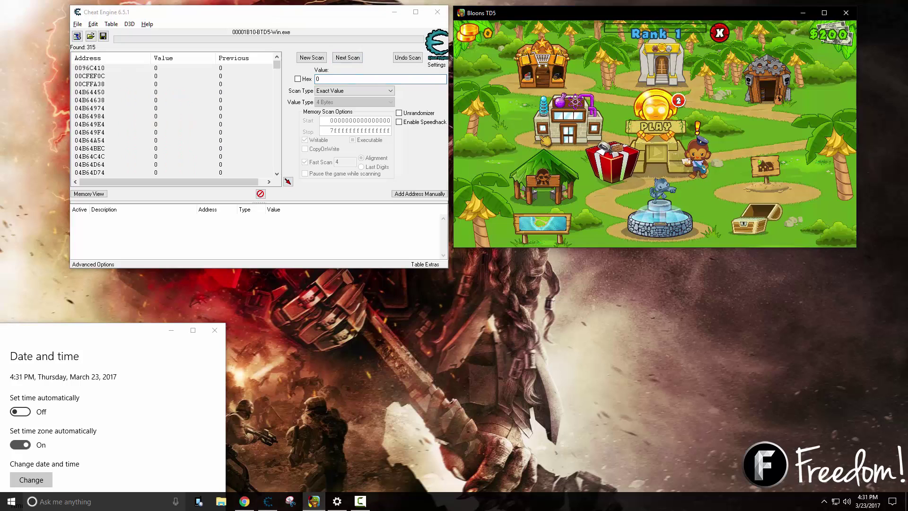
click(542, 59)
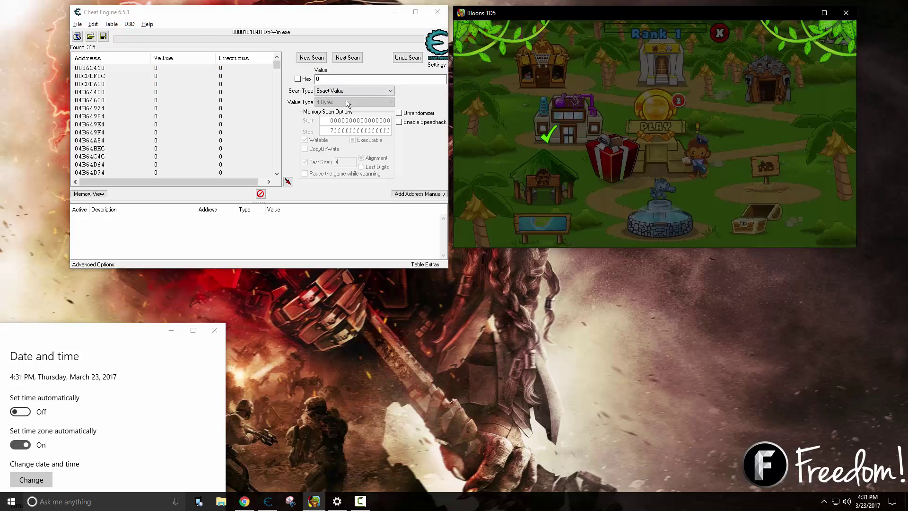
double_click(347, 79)
text(1)
click(346, 58)
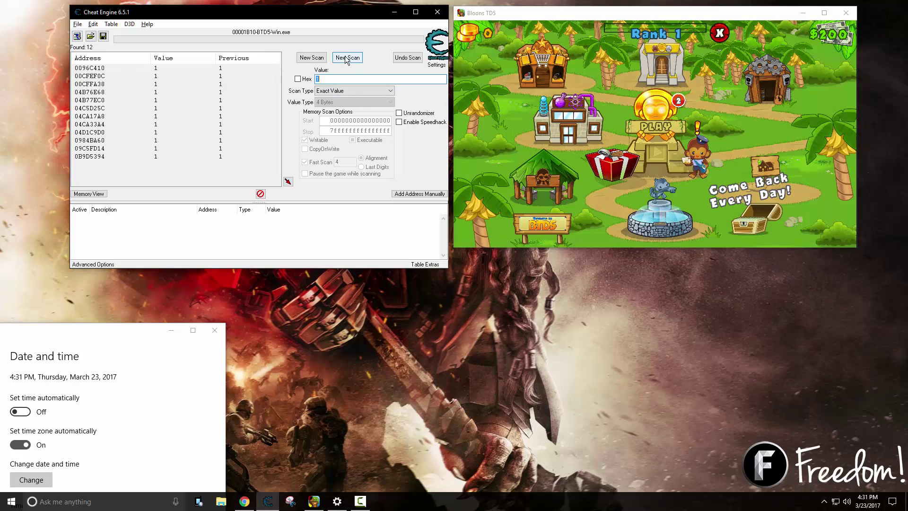
click(346, 58)
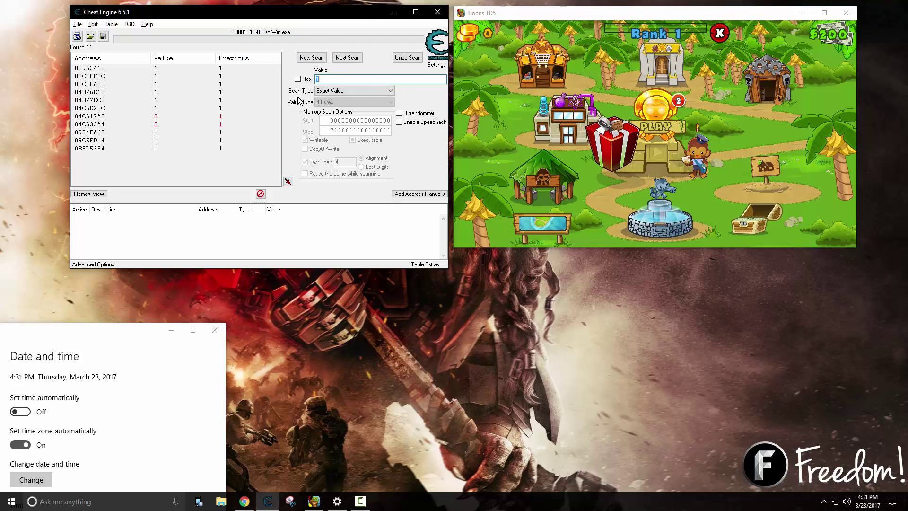
click(348, 57)
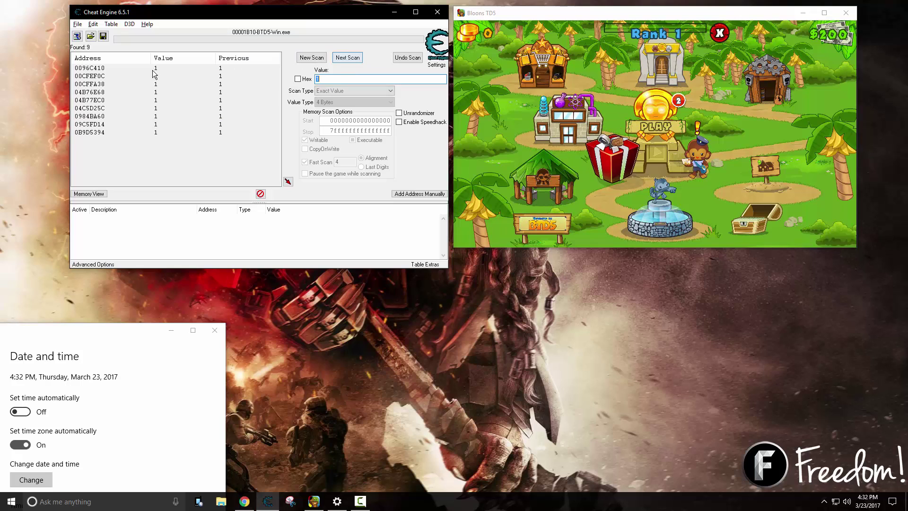
Step: Change the system date to March 24
click(44, 477)
click(127, 381)
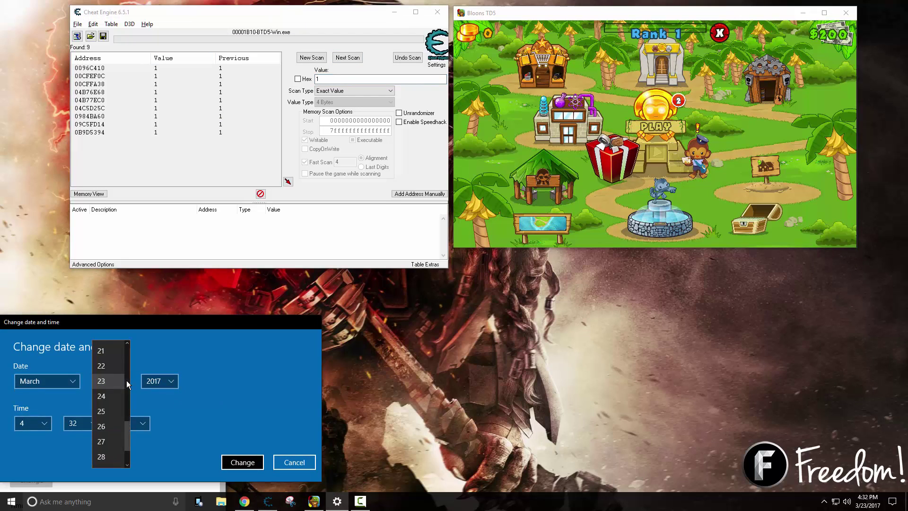
click(120, 394)
click(242, 462)
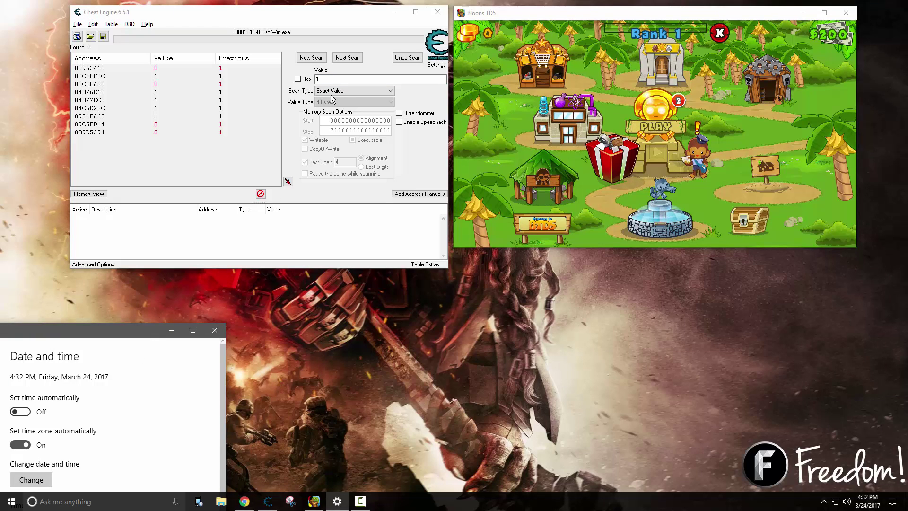
Step: Rescan for 0, leaving 4 addresses, and add 09C5FD14 and 0B9D5394 to the address list
click(323, 80)
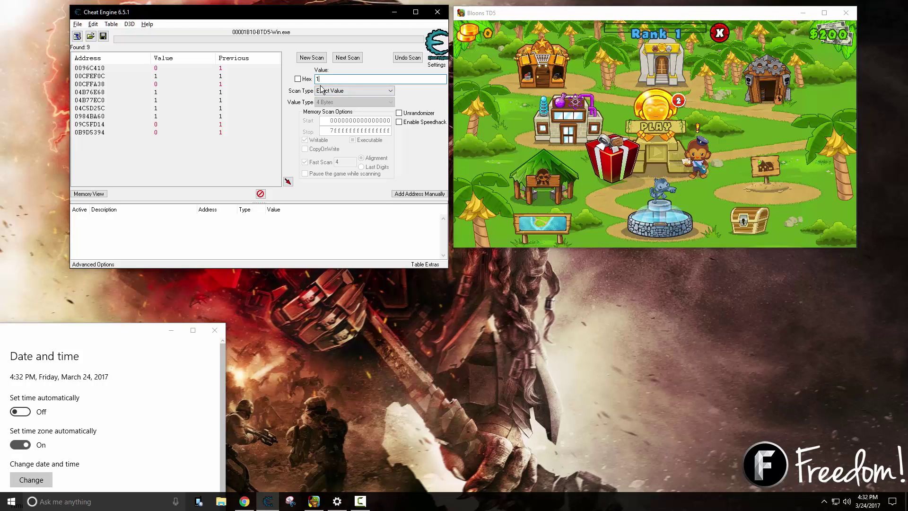
key(BackSpace)
text(0)
key(Return)
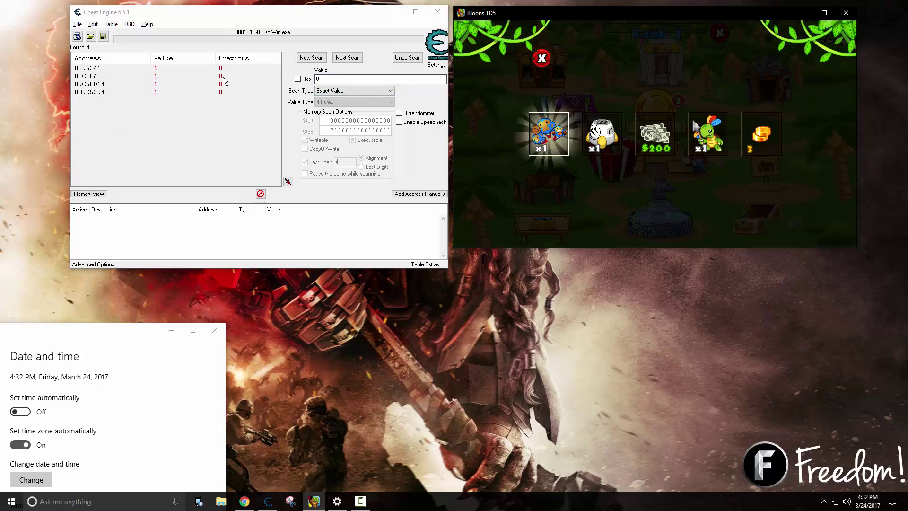
drag(177, 100, 161, 84)
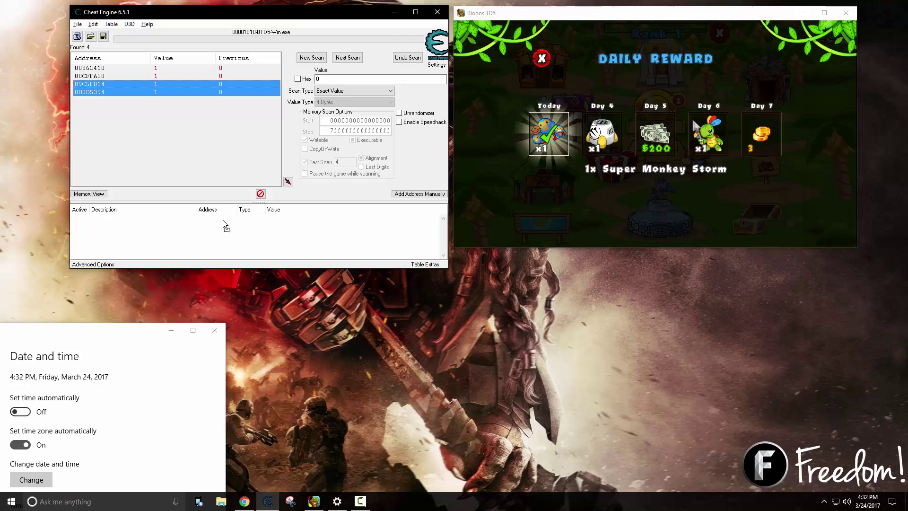
drag(223, 220, 223, 221)
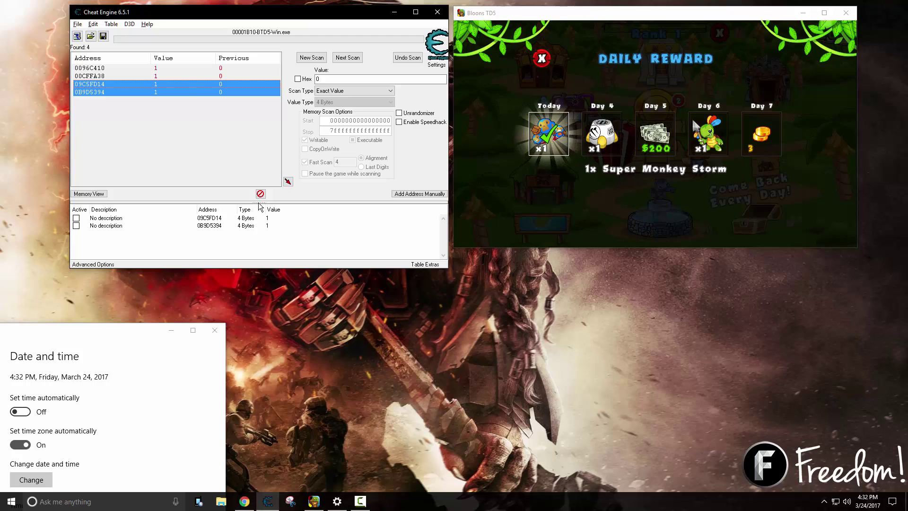
Step: Close the Daily Reward popup and set 0B9D5394 to 0, leaving 09C5FD14 unchanged
click(541, 57)
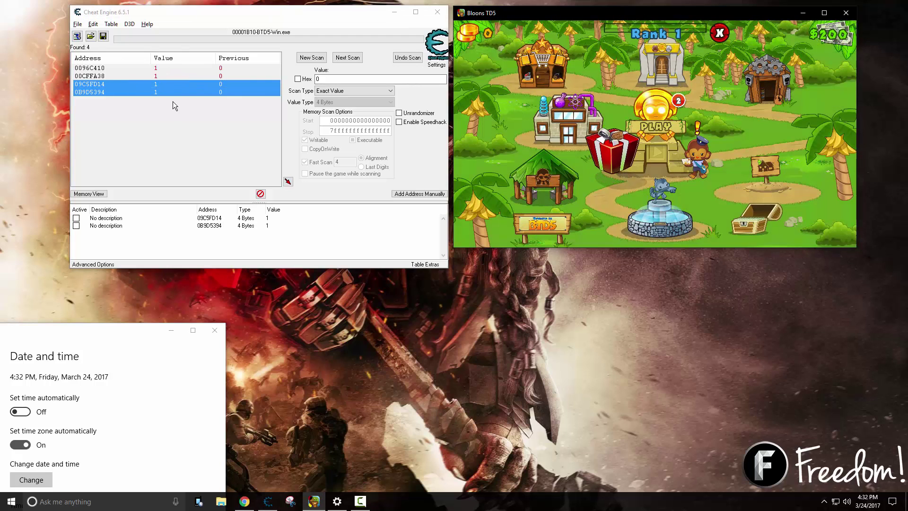
double_click(271, 228)
text(0)
key(Return)
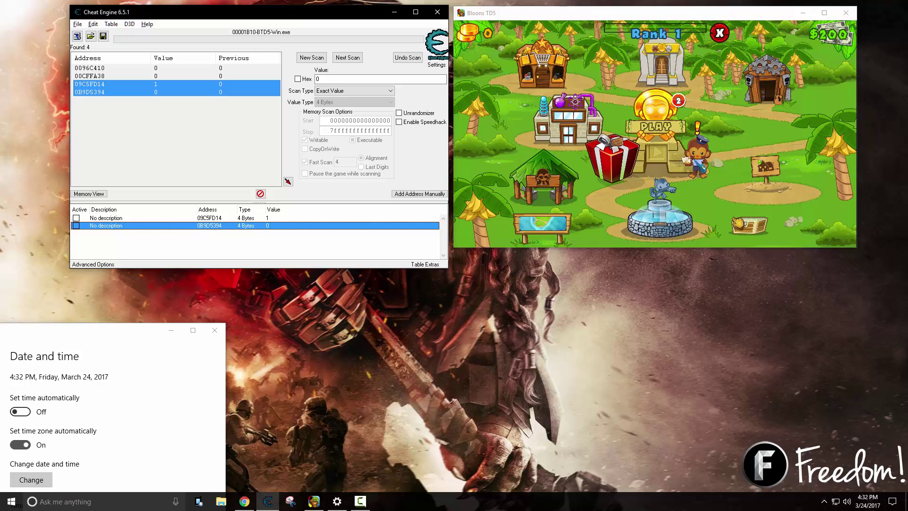
double_click(295, 219)
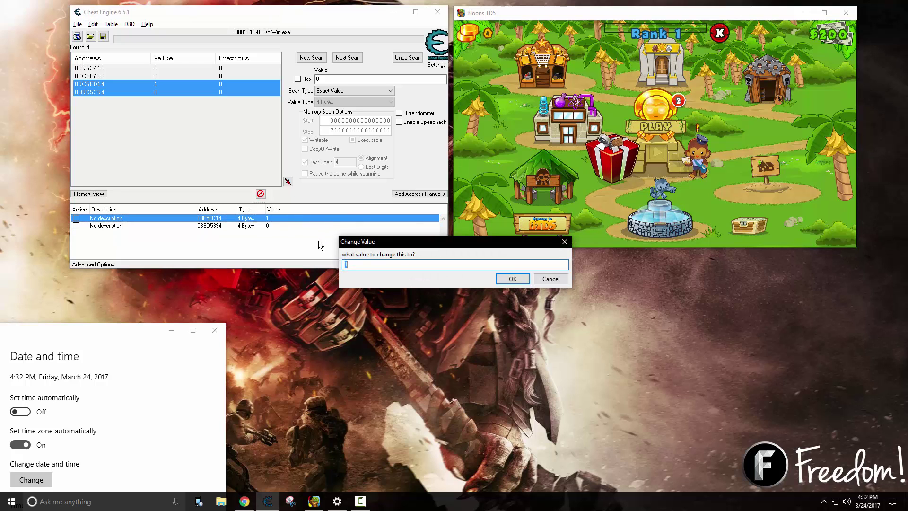
key(Return)
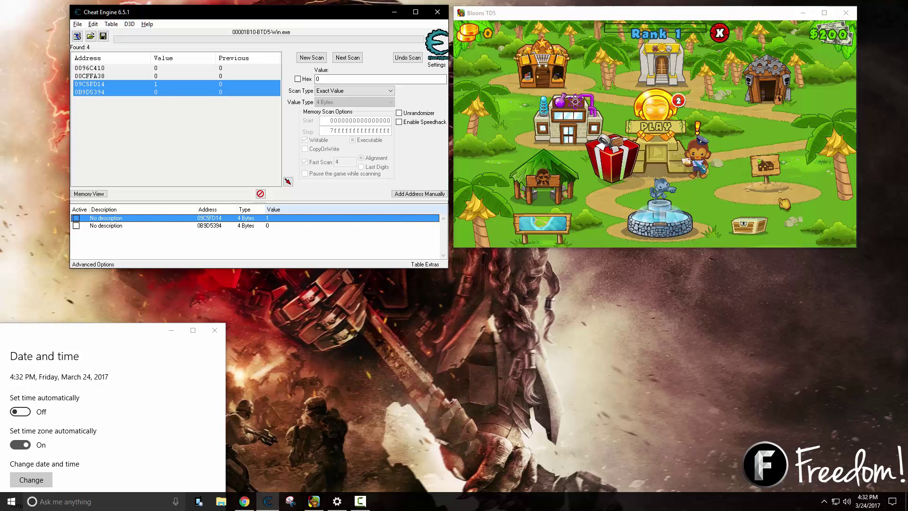
Step: Delete the 09C5FD14 record from the address list
right_click(246, 220)
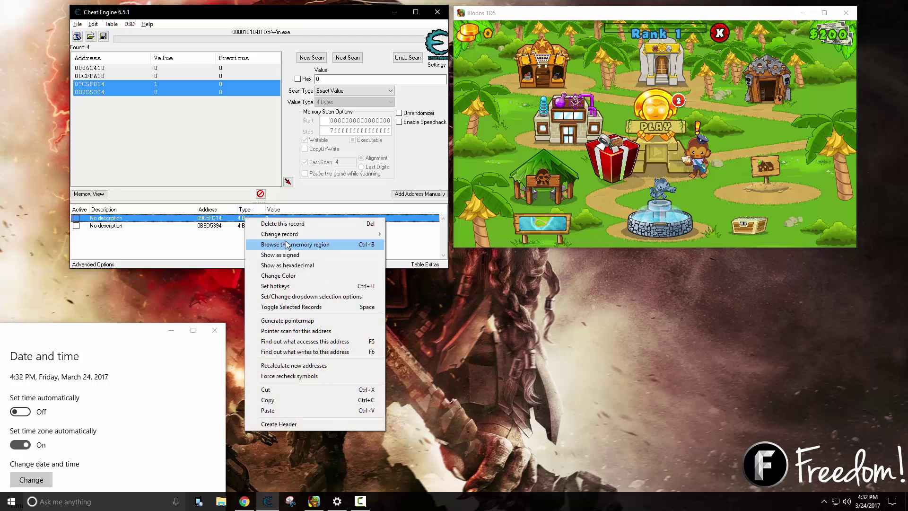
click(311, 223)
click(480, 252)
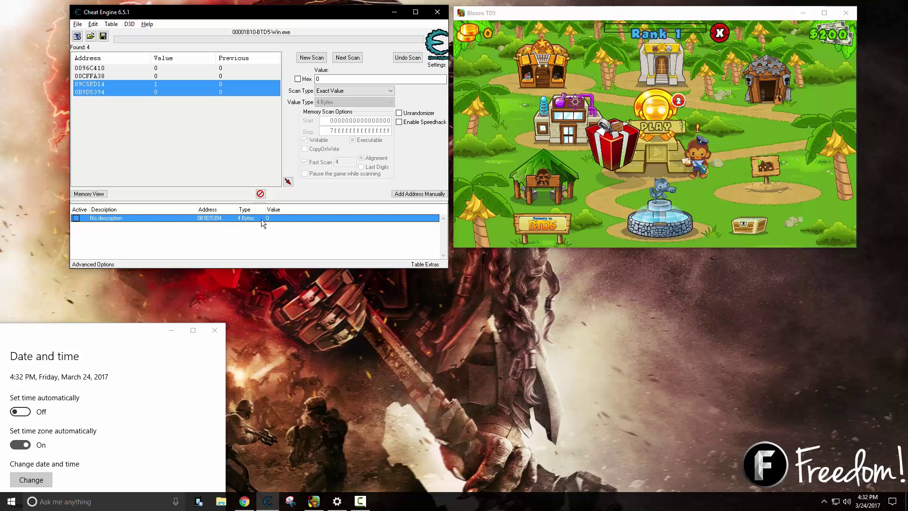
Step: Change the system date to March 25
click(35, 477)
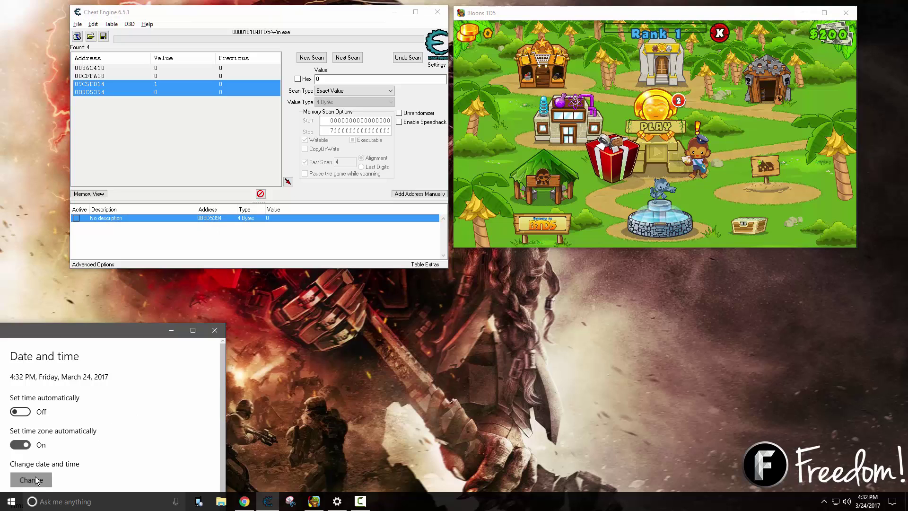
click(127, 383)
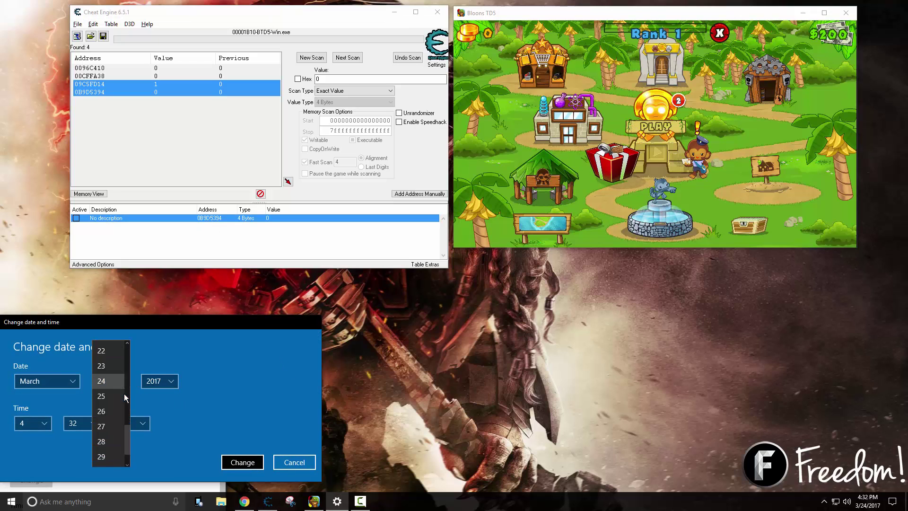
click(121, 400)
click(242, 462)
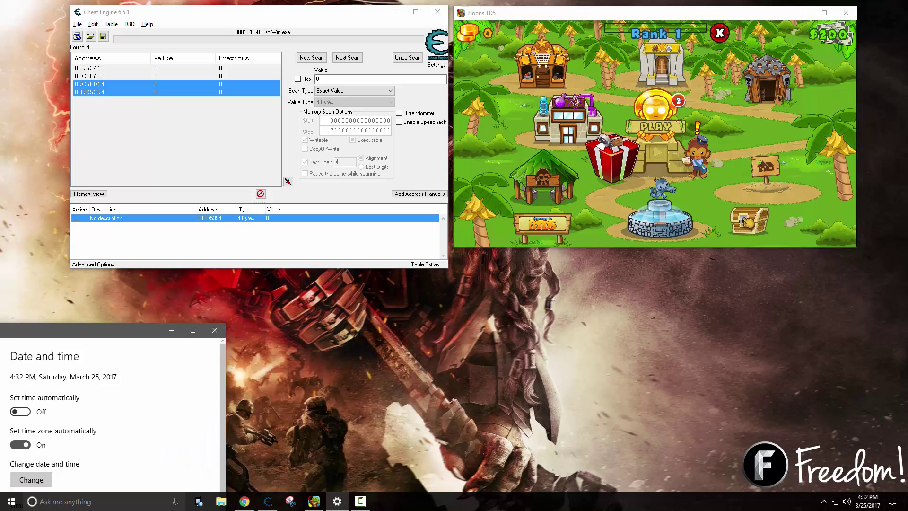
Step: Set the value at 0B9D5394 to 1
double_click(279, 220)
text(1)
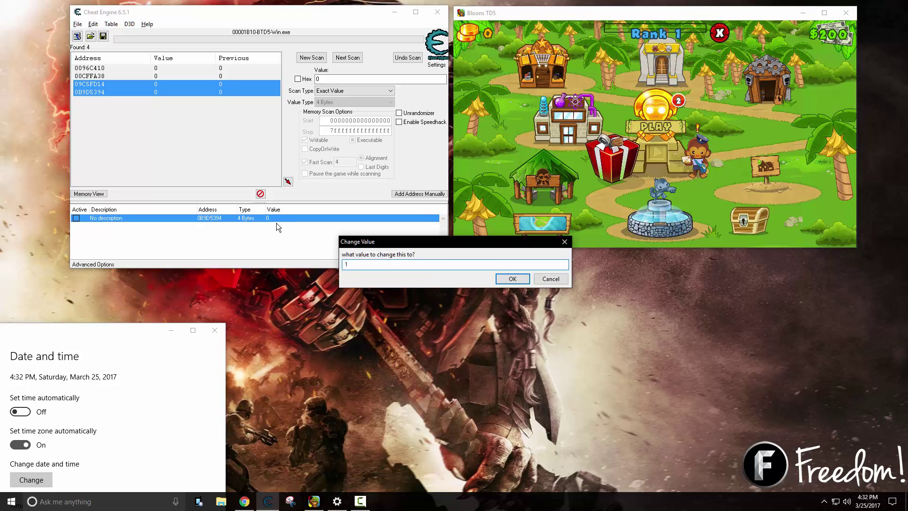
key(Return)
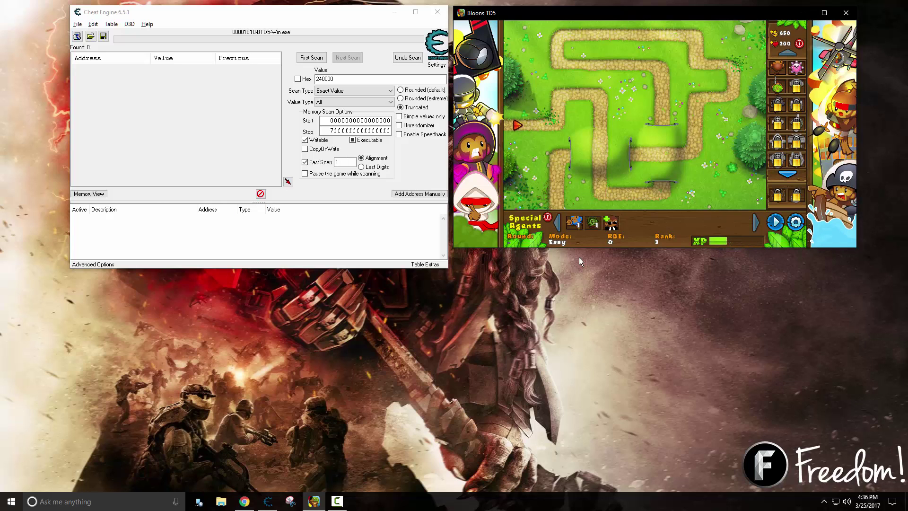
Step: Make the game window taller, shift both windows right and enlarge Cheat Engine
drag(577, 249, 590, 324)
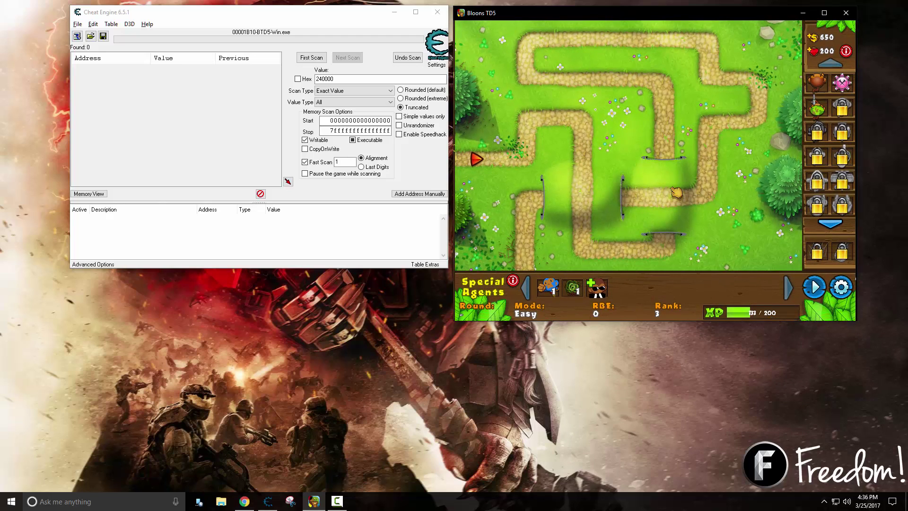
drag(627, 13, 680, 8)
drag(350, 15, 407, 8)
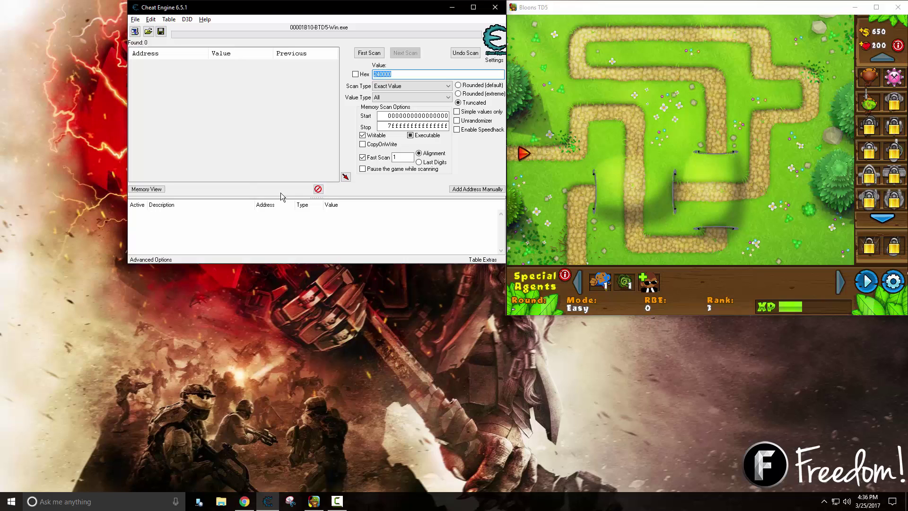
drag(124, 266, 1, 316)
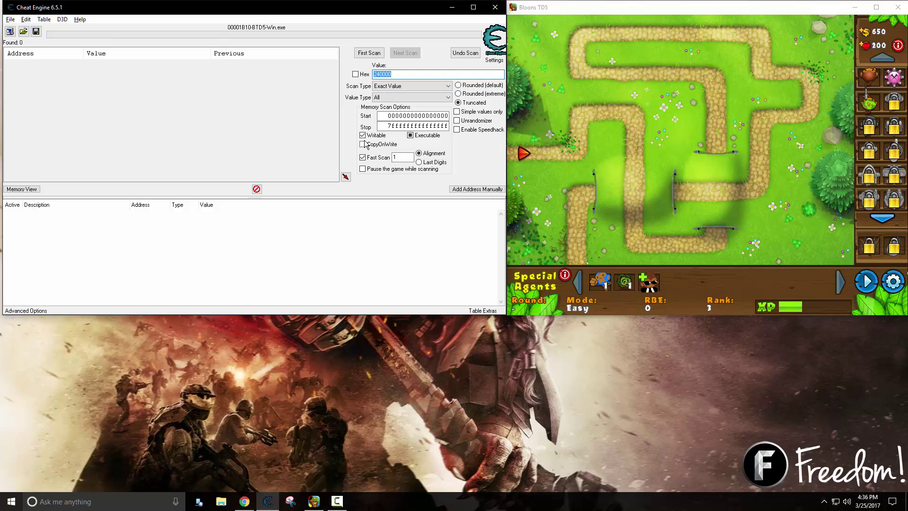
Step: Run a first scan for an Unknown initial value, finding 77,127,680 addresses
click(400, 88)
click(408, 121)
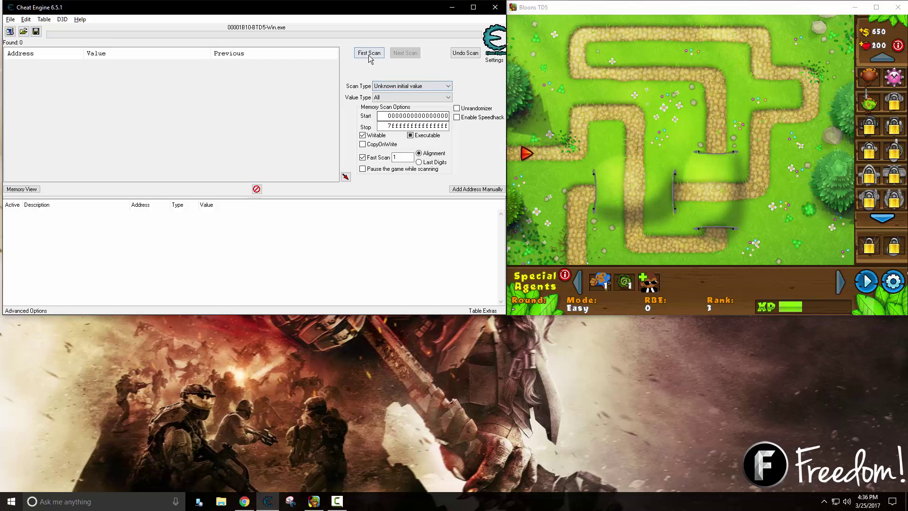
click(369, 53)
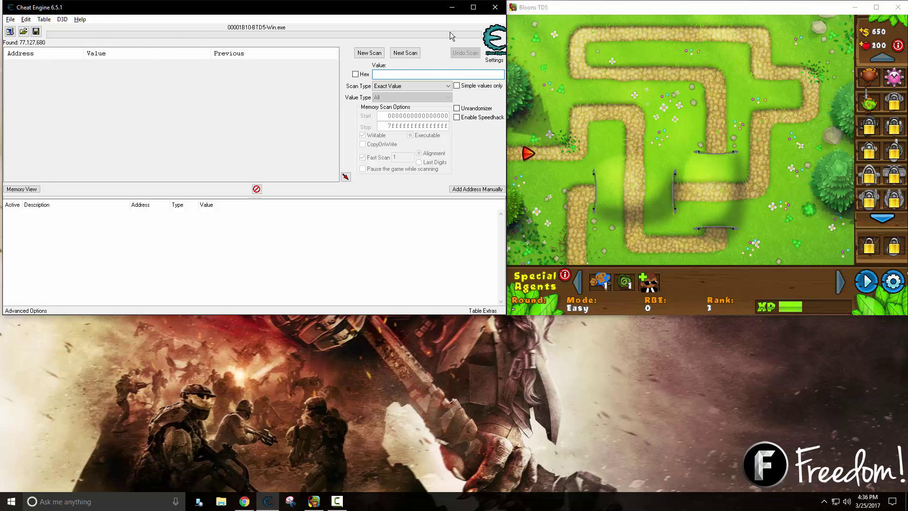
Step: Place a Dart Monkey with Sharp Shots and Long Range Darts, then start the first round
click(642, 101)
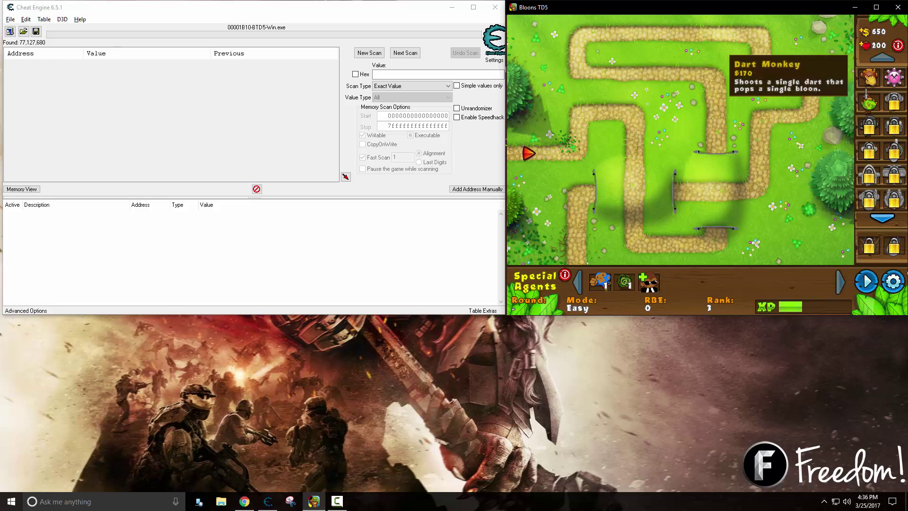
drag(869, 76, 597, 131)
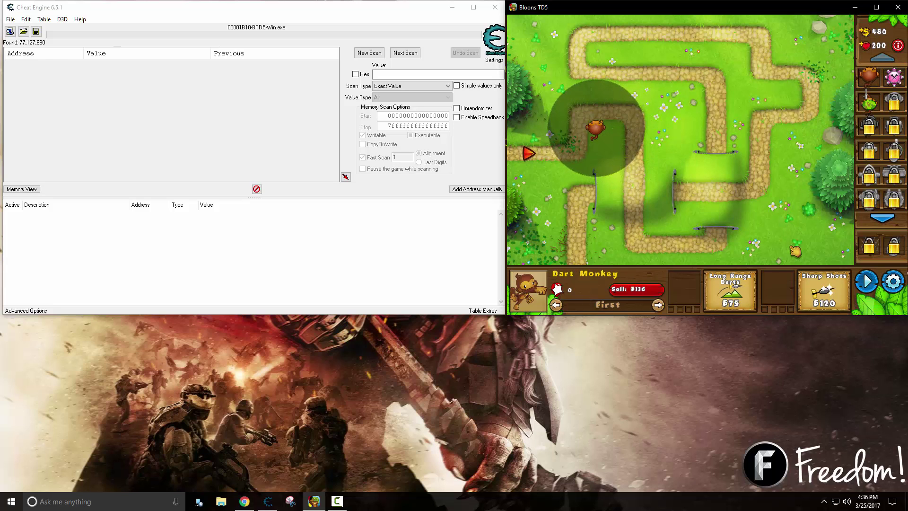
click(778, 290)
click(731, 290)
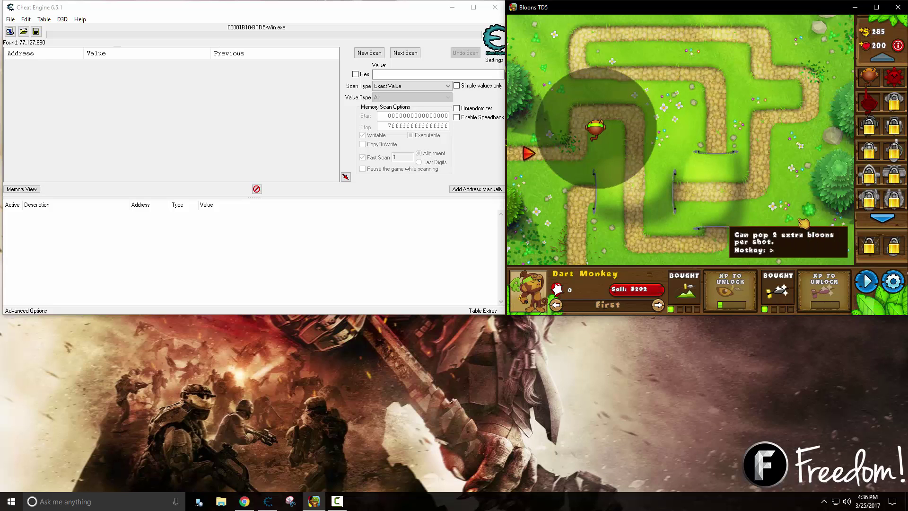
click(871, 291)
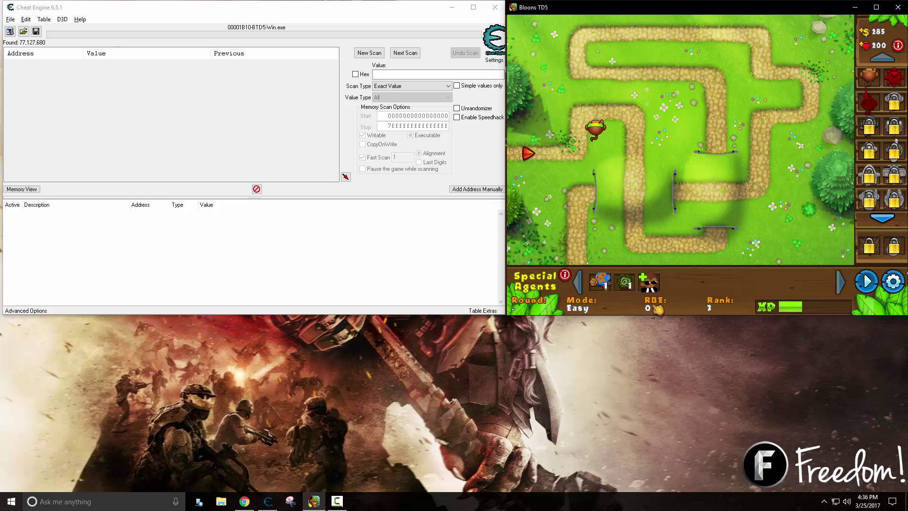
click(867, 282)
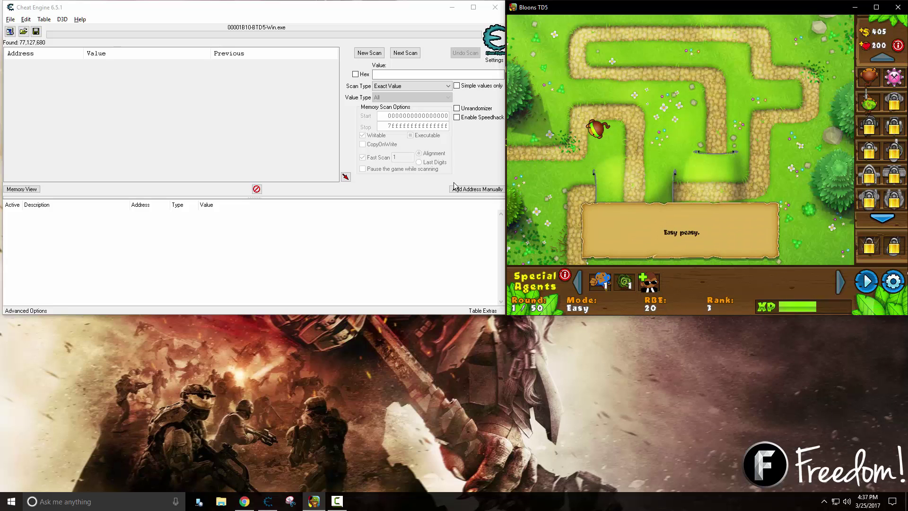
Step: Rescan for values increased by 20, then for unchanged values, leaving 837,127 addresses
click(391, 87)
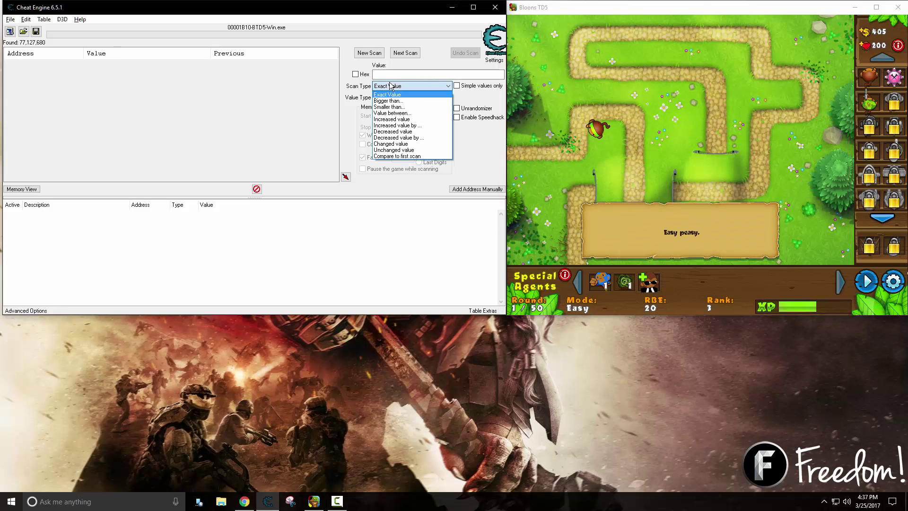
click(414, 126)
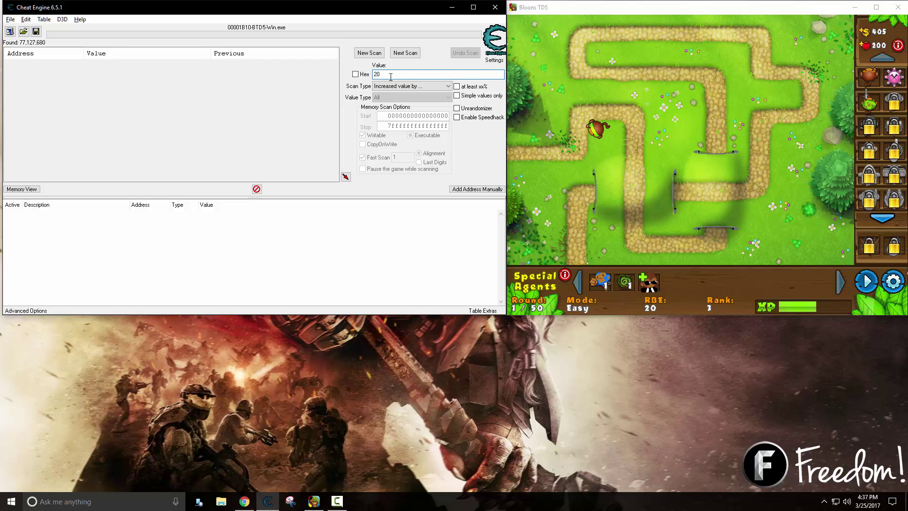
key(Return)
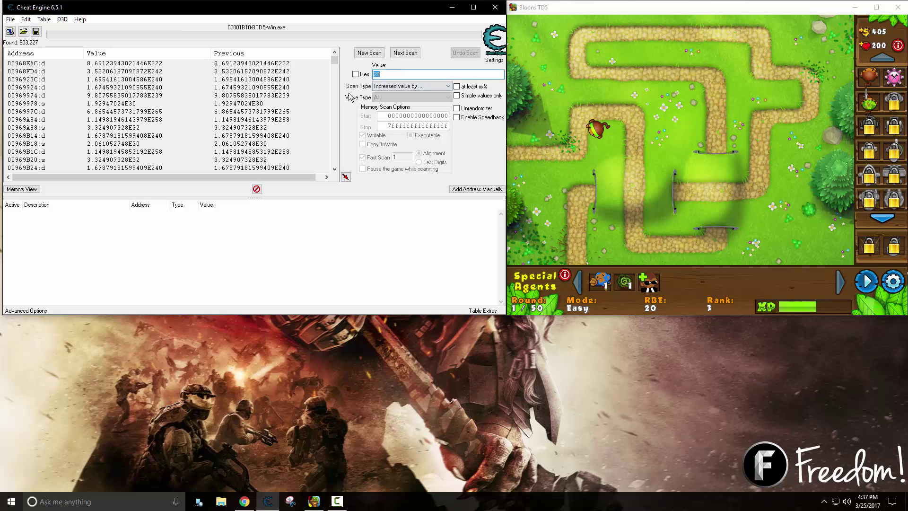
mouse_move(336, 65)
mouse_down()
mouse_move(335, 163)
mouse_move(334, 62)
mouse_up()
click(410, 85)
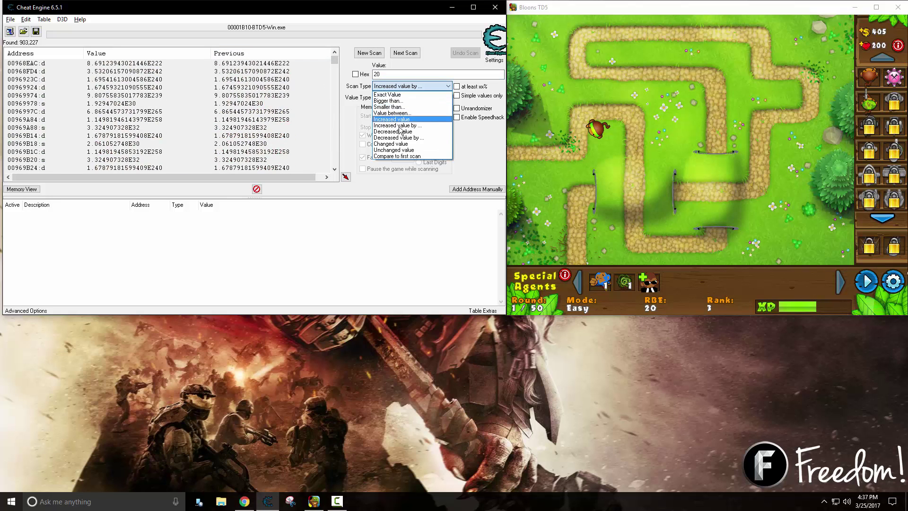
click(398, 150)
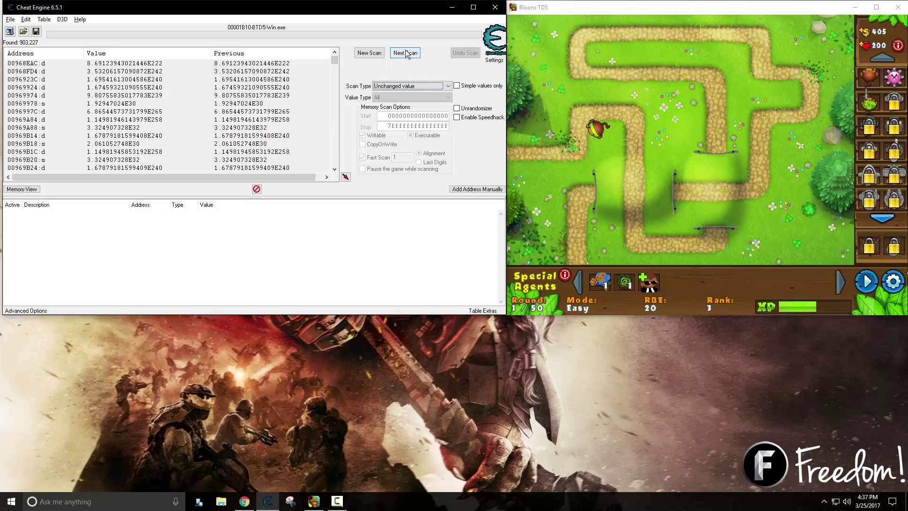
click(405, 53)
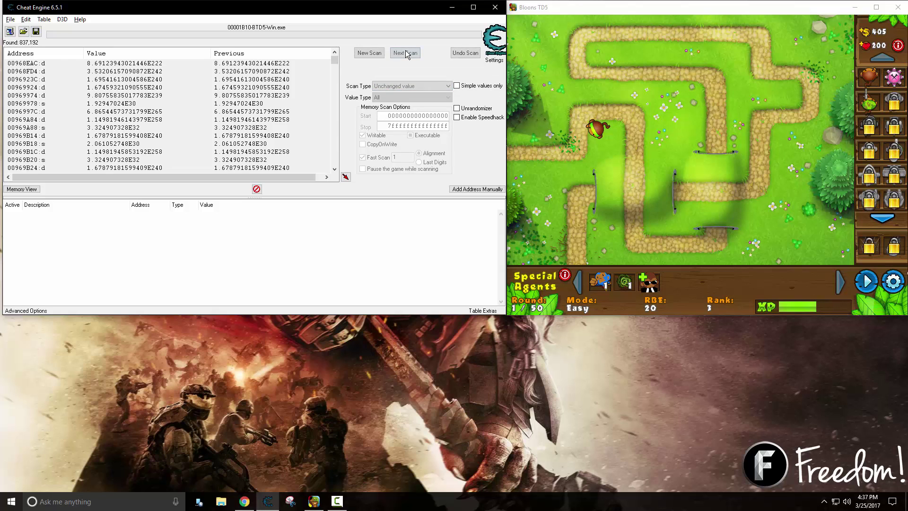
click(411, 86)
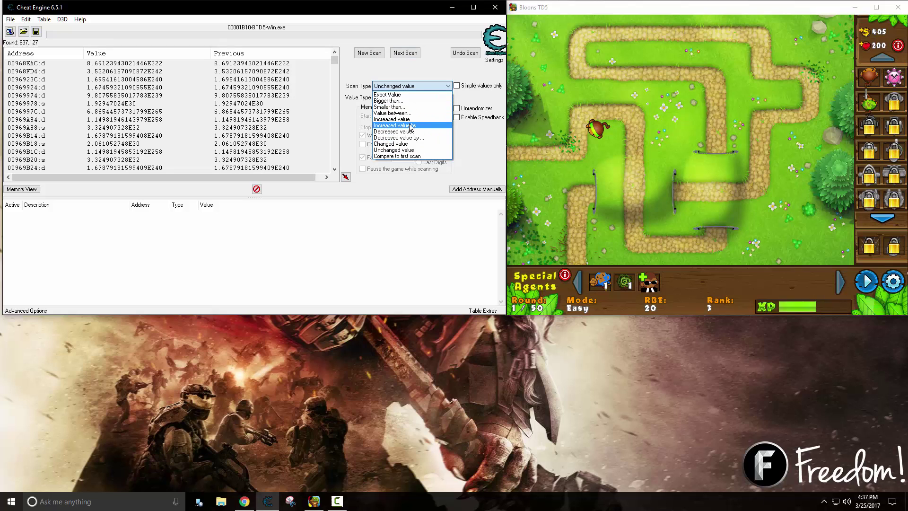
Step: Place another Dart Monkey with Sharp Shots and Long Range Darts, then start round 2
click(405, 125)
click(557, 186)
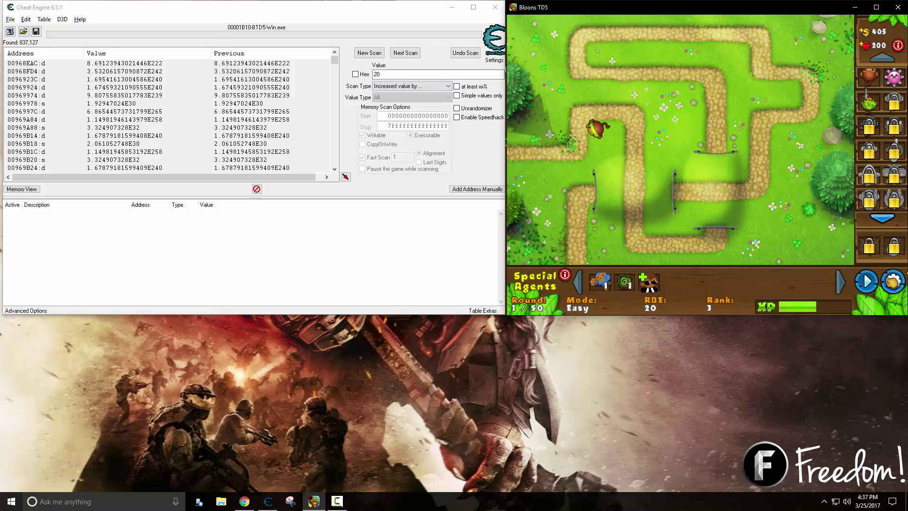
click(869, 78)
click(615, 129)
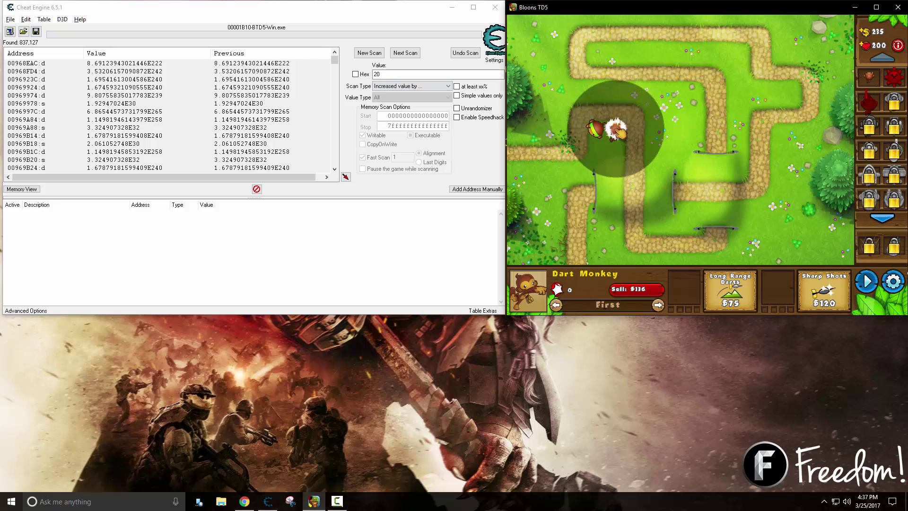
click(824, 289)
click(730, 289)
click(867, 281)
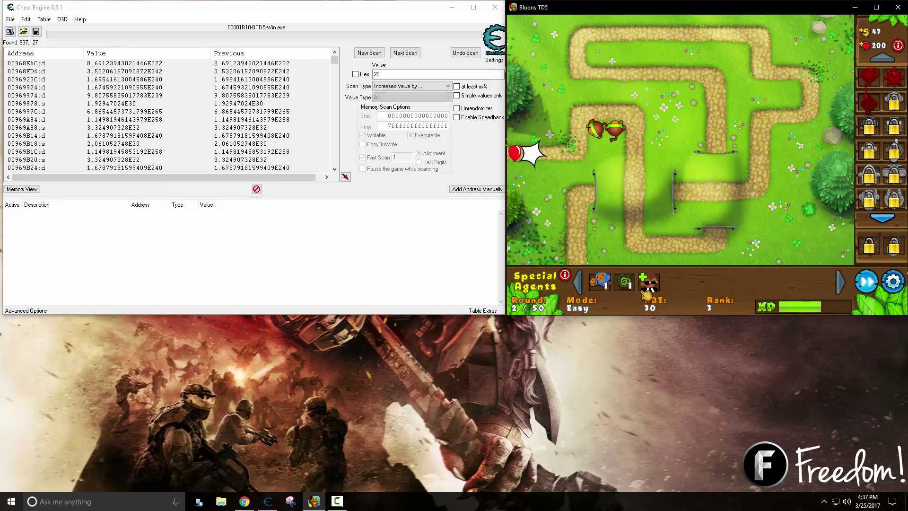
Step: Rescan for values increased by 30, then twice for unchanged values
click(367, 85)
text(30)
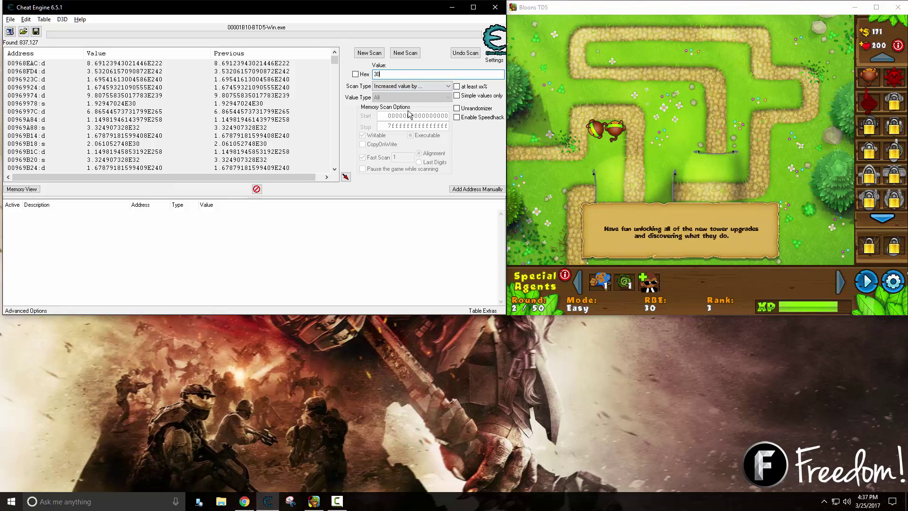
key(Return)
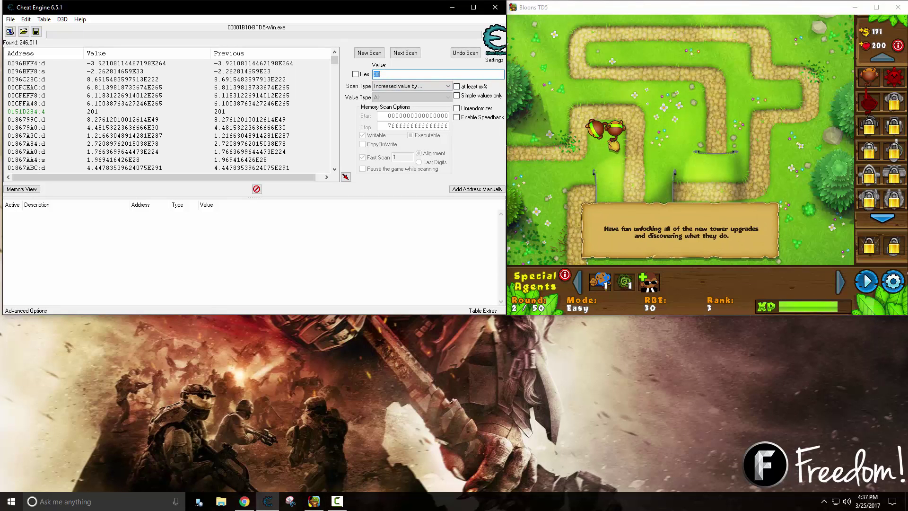
click(411, 86)
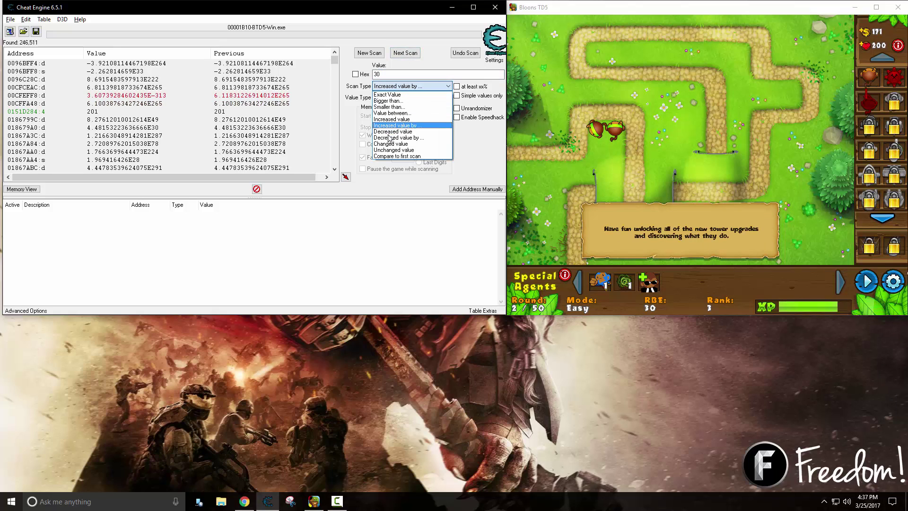
click(394, 150)
click(404, 54)
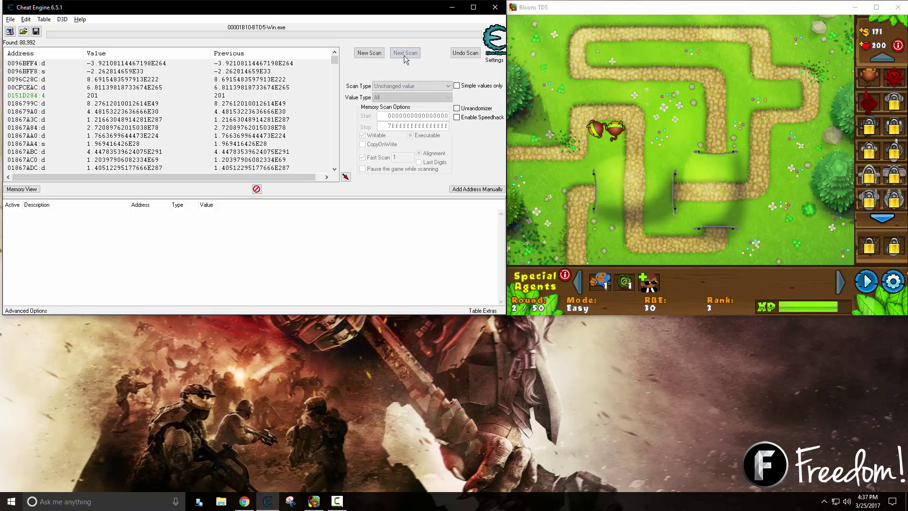
click(404, 54)
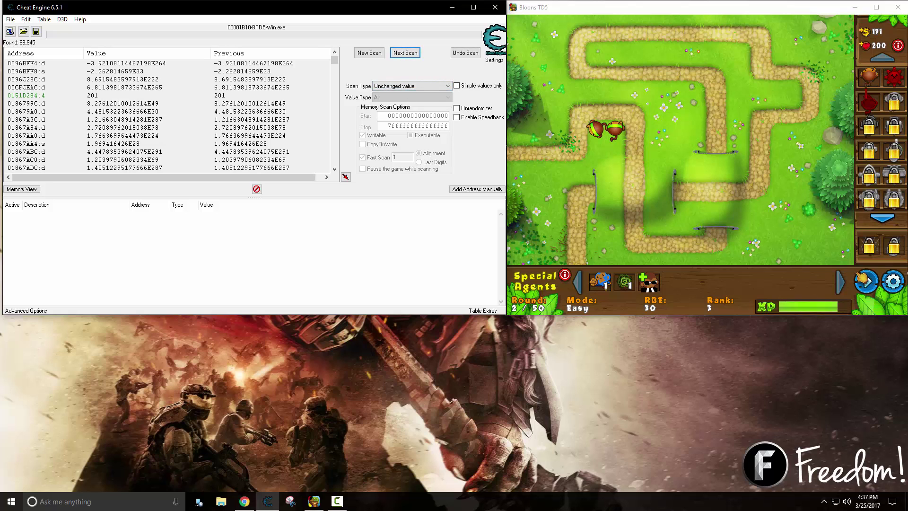
Step: Play round 3 and rescan for an increase of 30, leaving 56,432 addresses
click(867, 282)
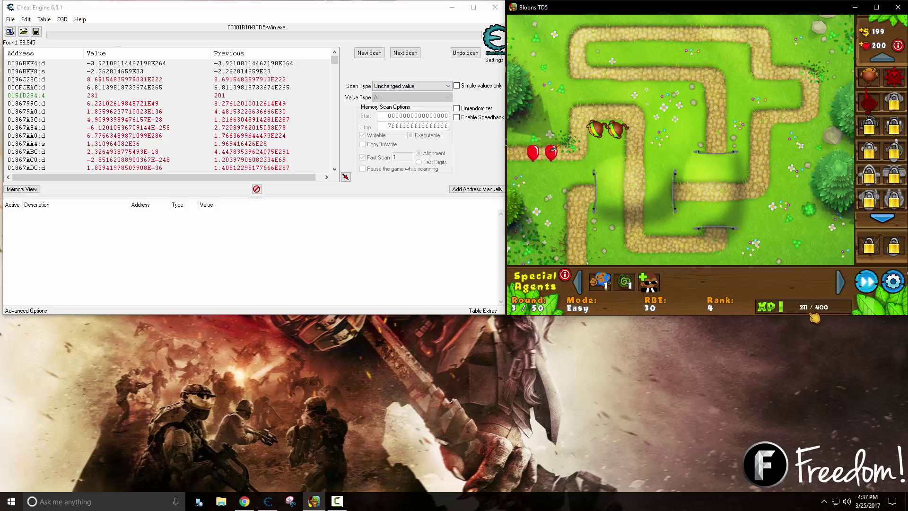
click(395, 87)
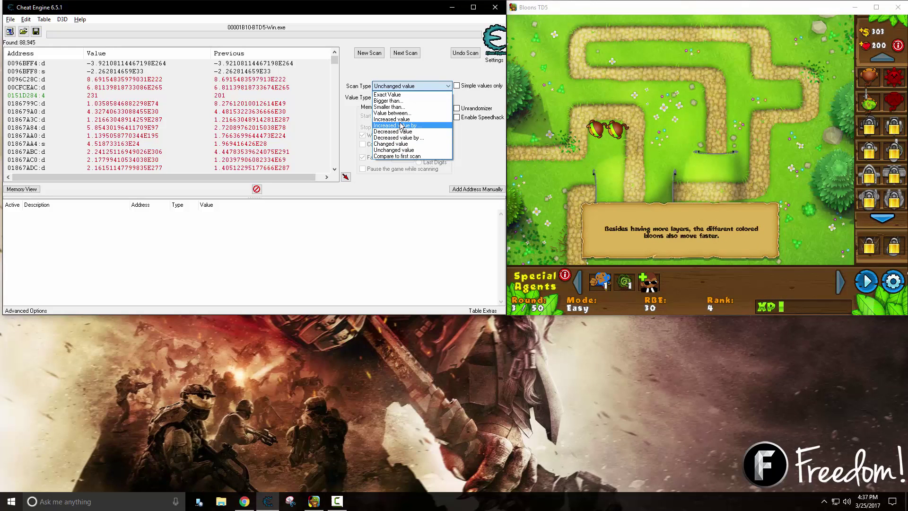
click(399, 125)
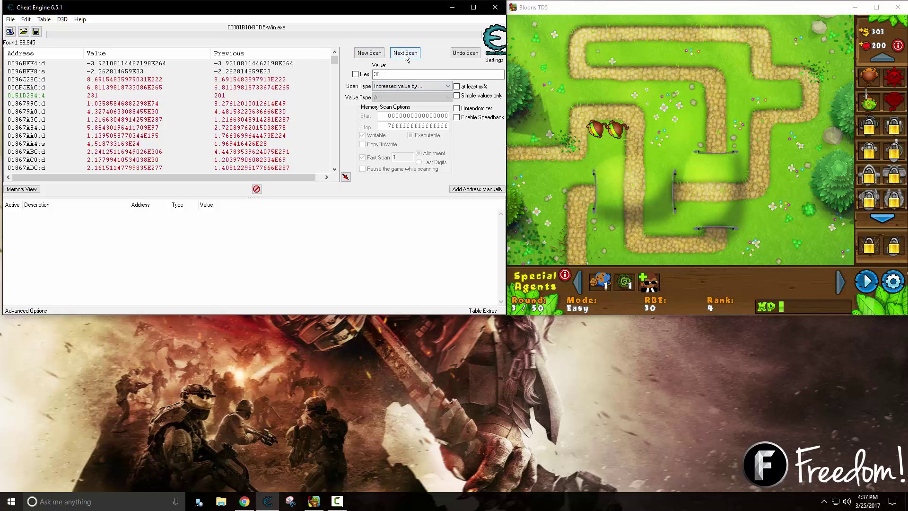
click(405, 53)
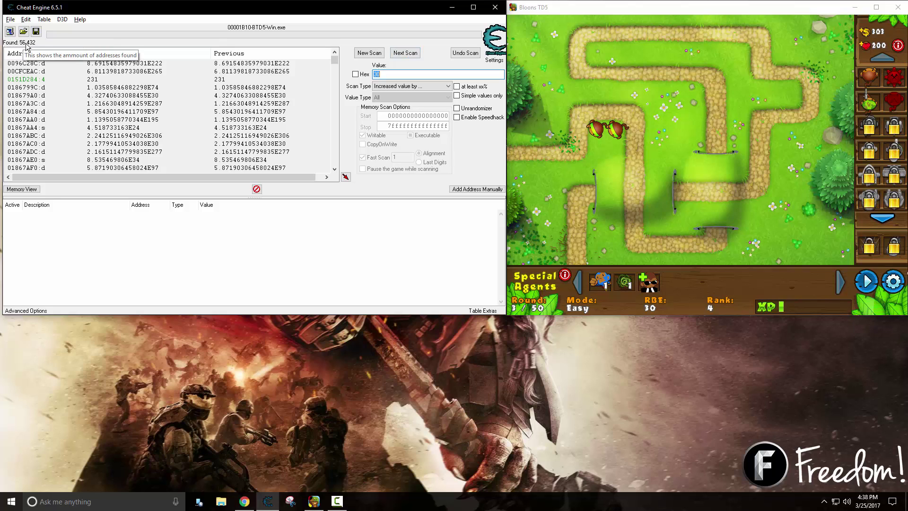
click(777, 193)
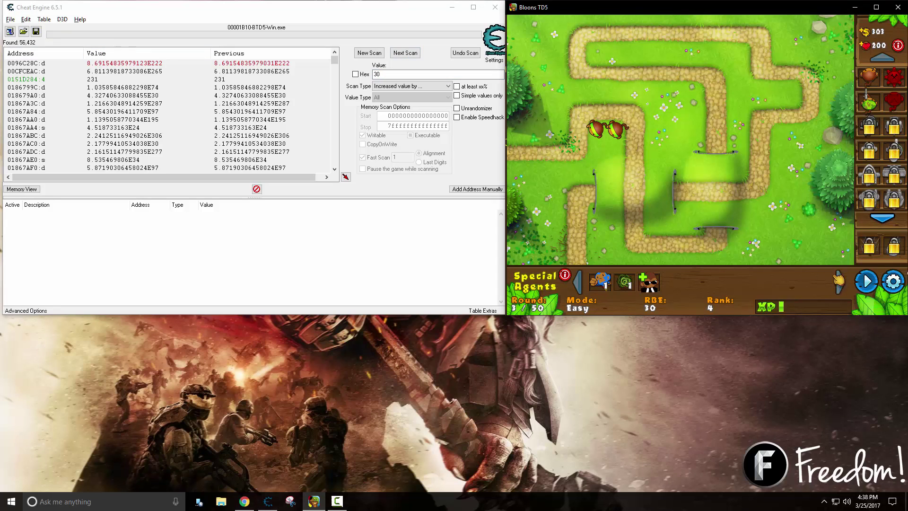
Step: Play rounds 4 and 5, rescanning for increases of 60 and then 55
click(868, 287)
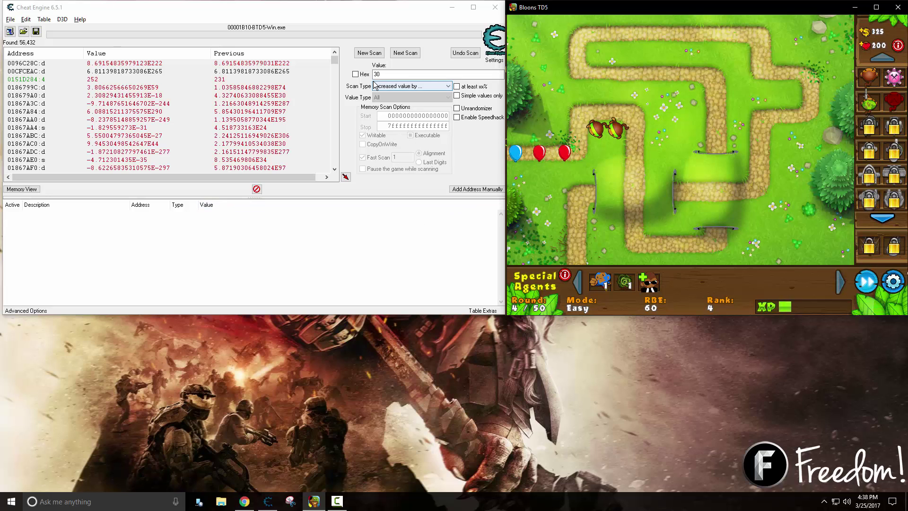
click(345, 70)
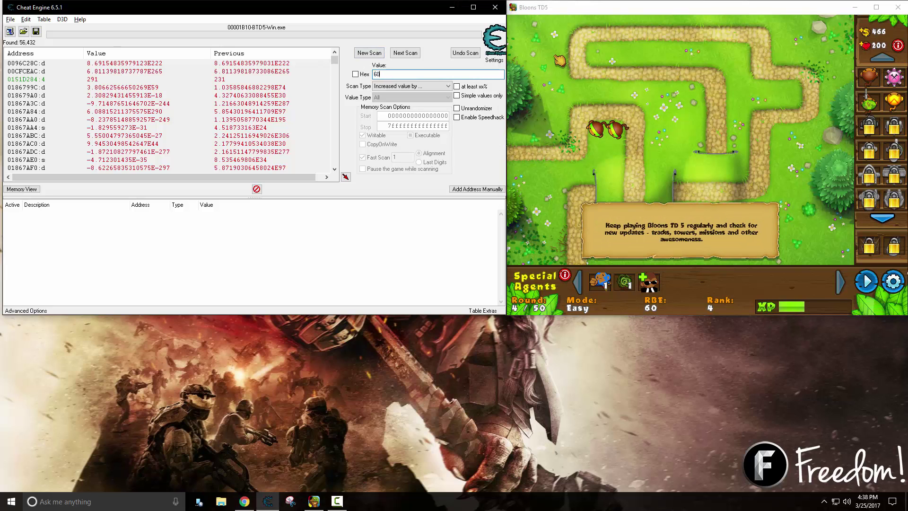
text(60)
key(Return)
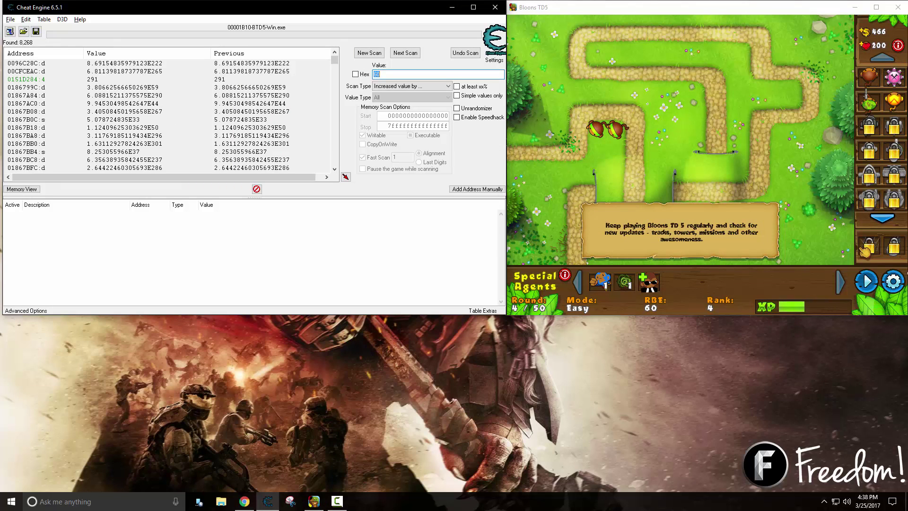
click(867, 282)
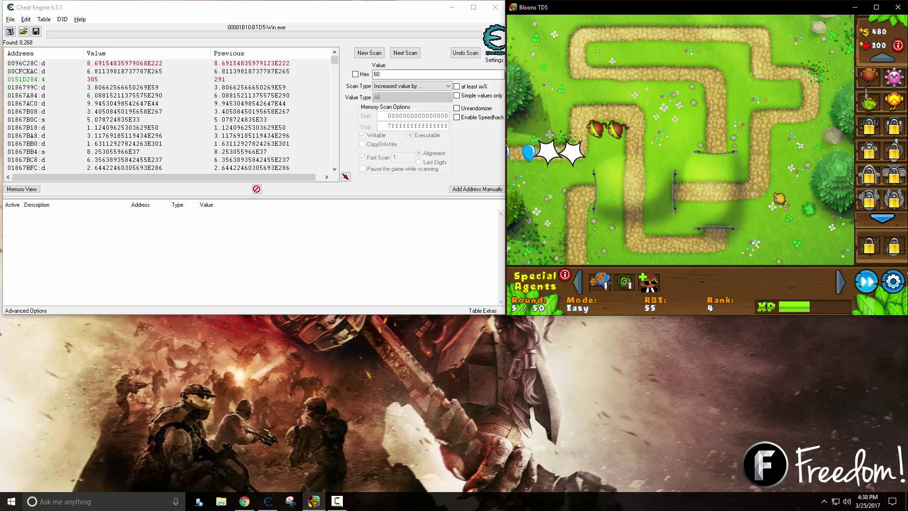
double_click(409, 72)
text(55)
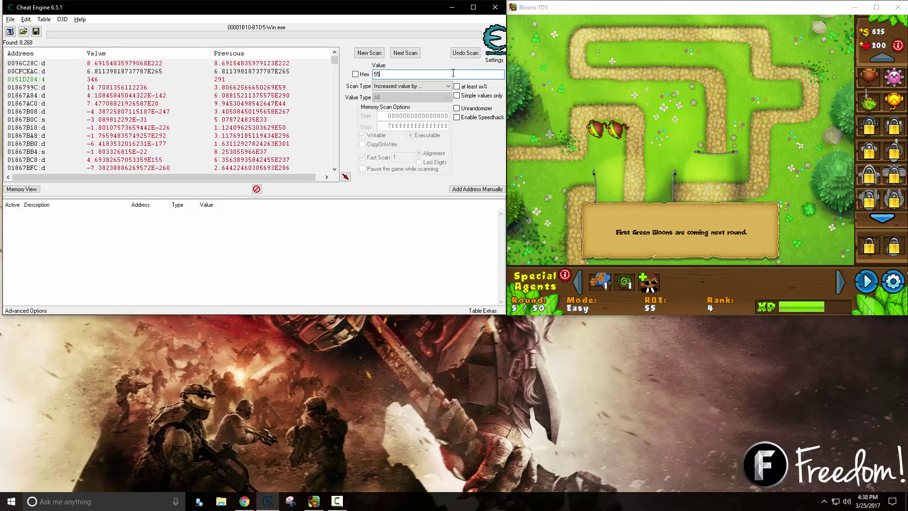
key(Return)
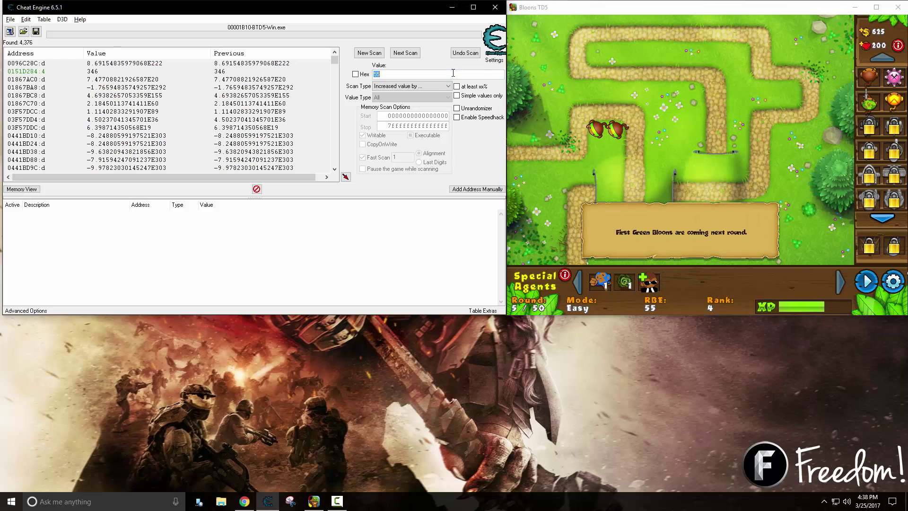
mouse_move(331, 63)
mouse_down()
mouse_move(338, 171)
mouse_move(334, 90)
mouse_move(324, 70)
mouse_move(333, 56)
mouse_up()
Step: Inspect candidate address 0151D284, then play another round and keep values increased by 57
click(95, 71)
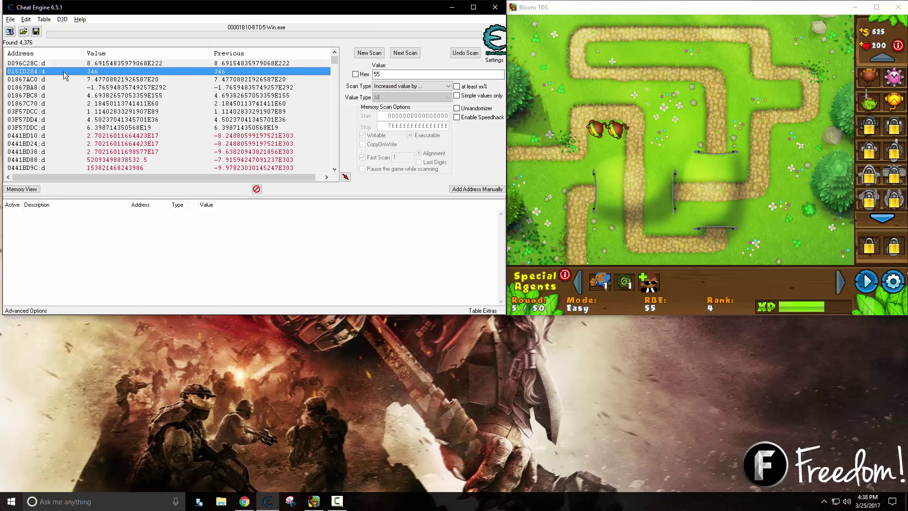
click(284, 104)
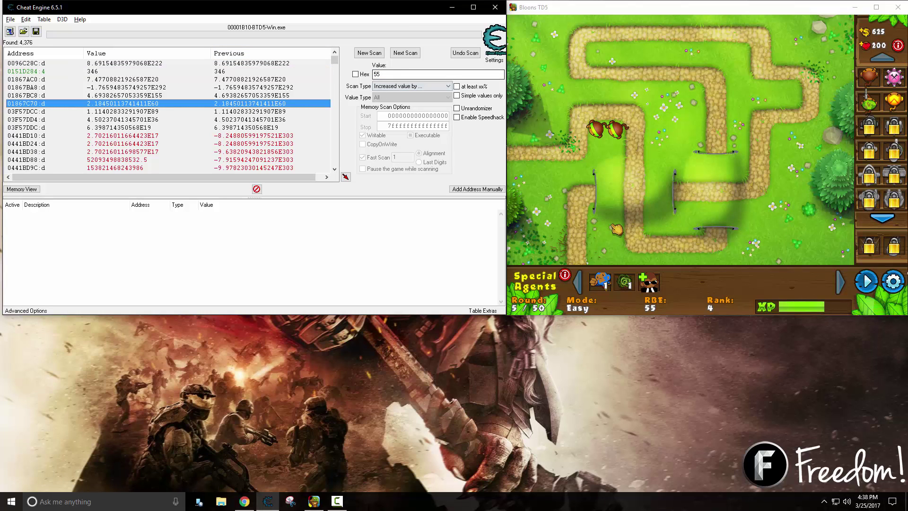
click(867, 282)
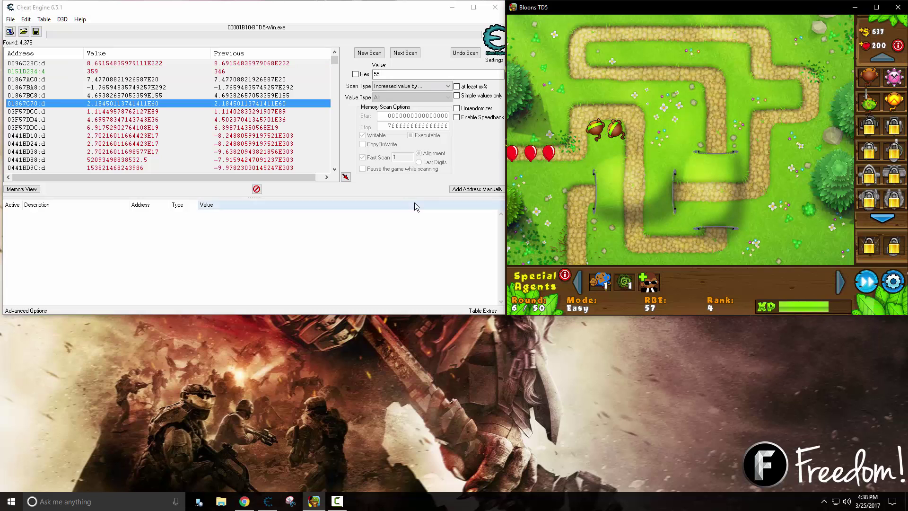
click(374, 74)
text(57)
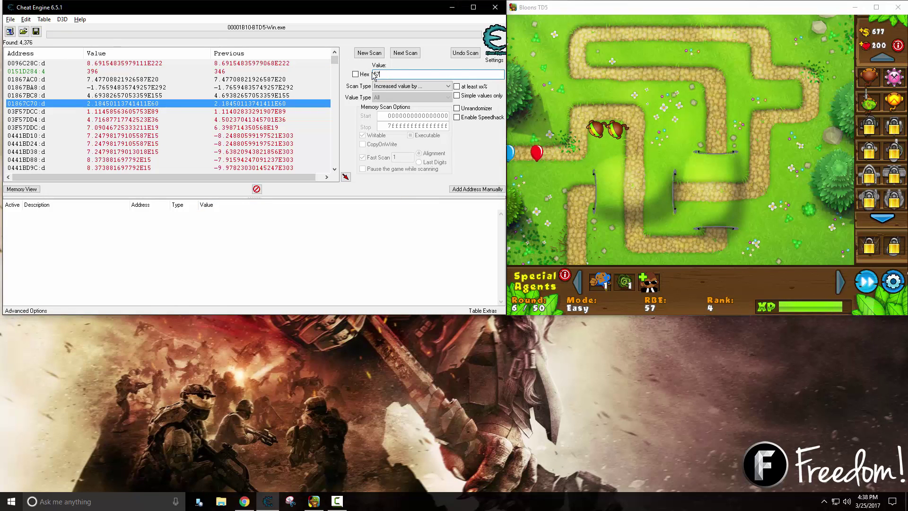
key(Return)
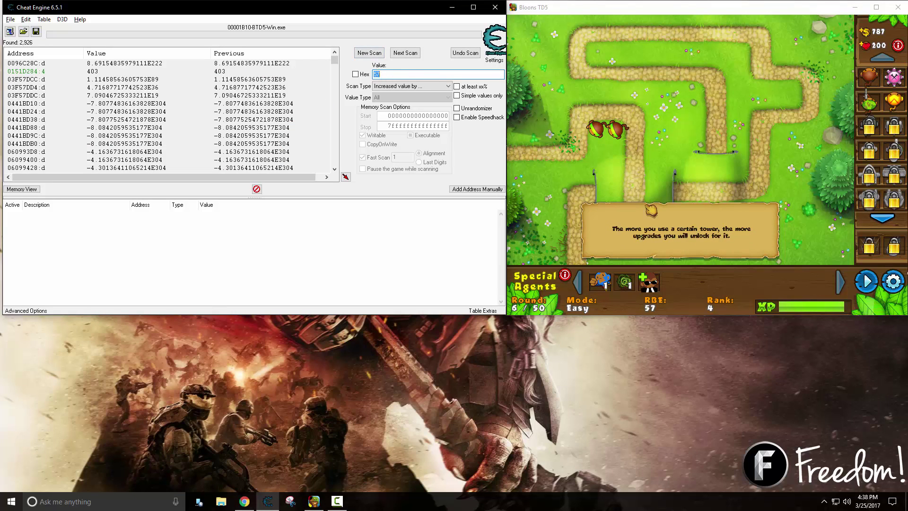
drag(335, 60, 335, 158)
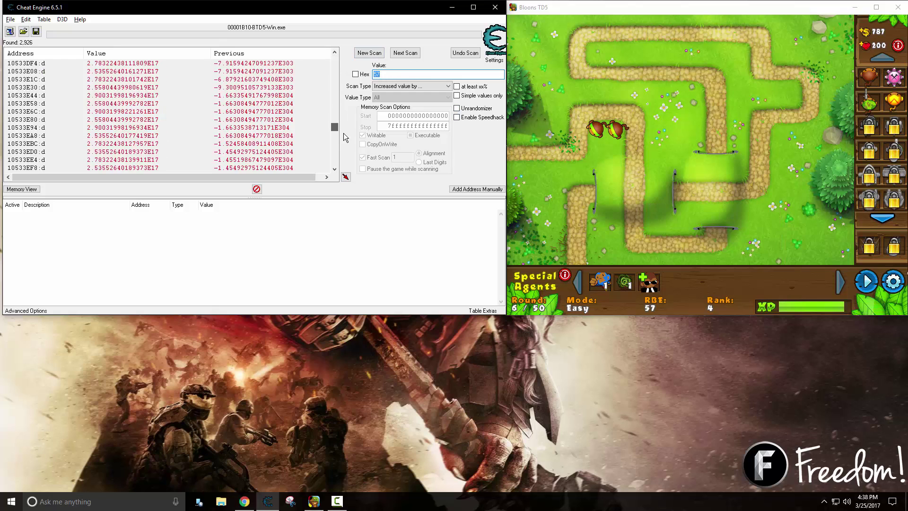
Step: Filter twice for unchanged values, leaving 635 candidates
click(402, 85)
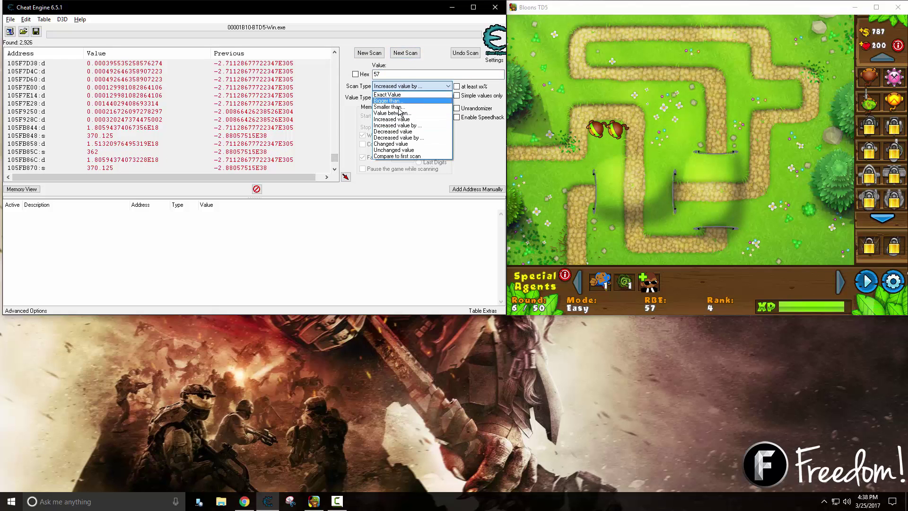
click(401, 121)
click(399, 53)
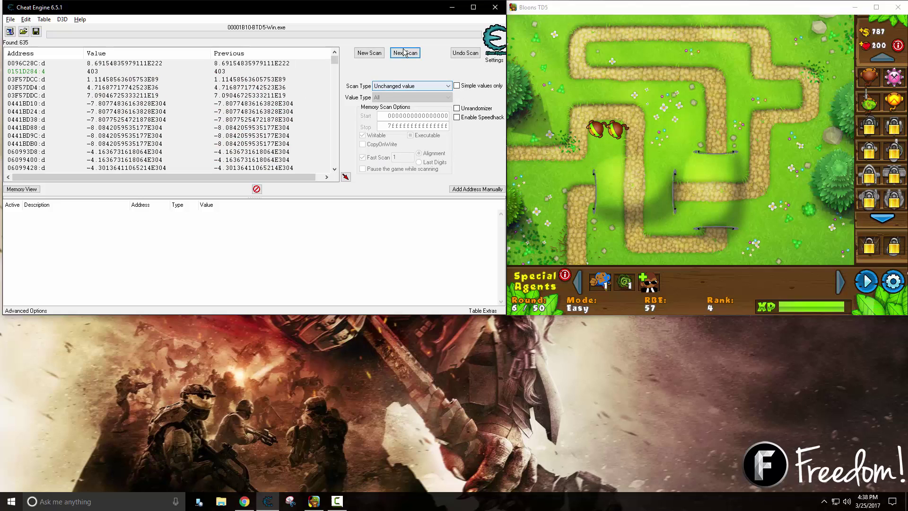
click(404, 53)
Step: Switch back to Increased value by, start the next round and enter 85
click(413, 85)
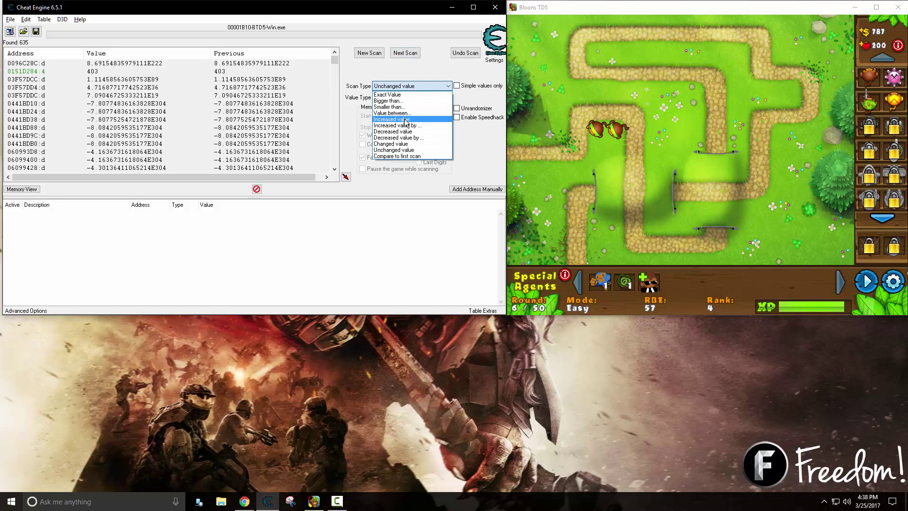
click(410, 125)
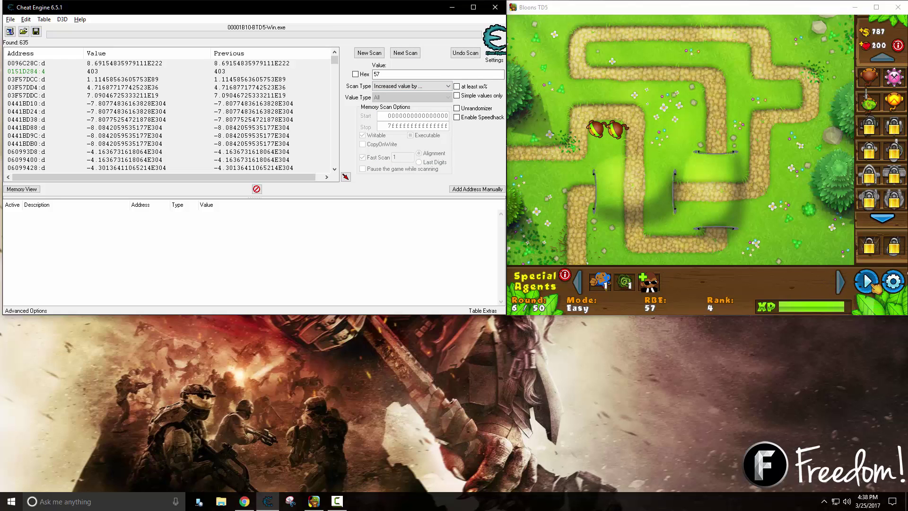
click(867, 281)
click(343, 78)
text(85)
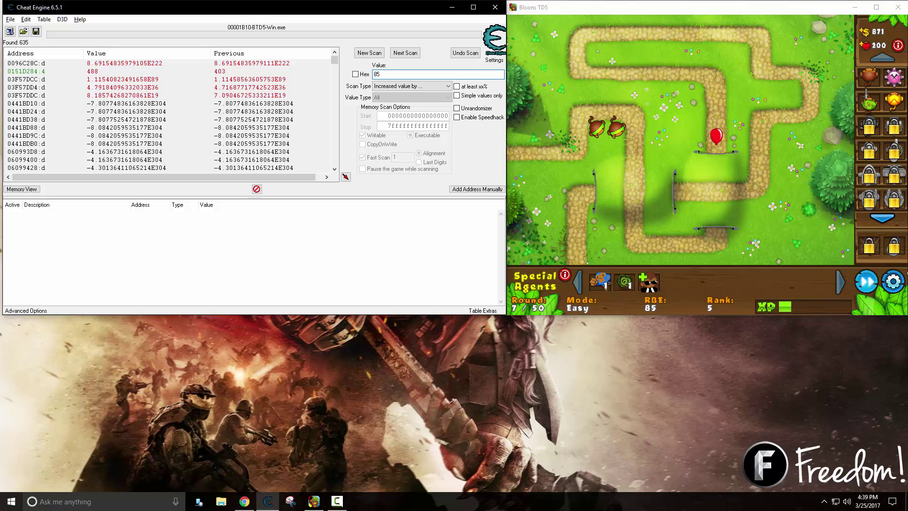
Step: Keep only addresses that increased by 85 and dismiss the game's rank-up and level-up announcements
key(Return)
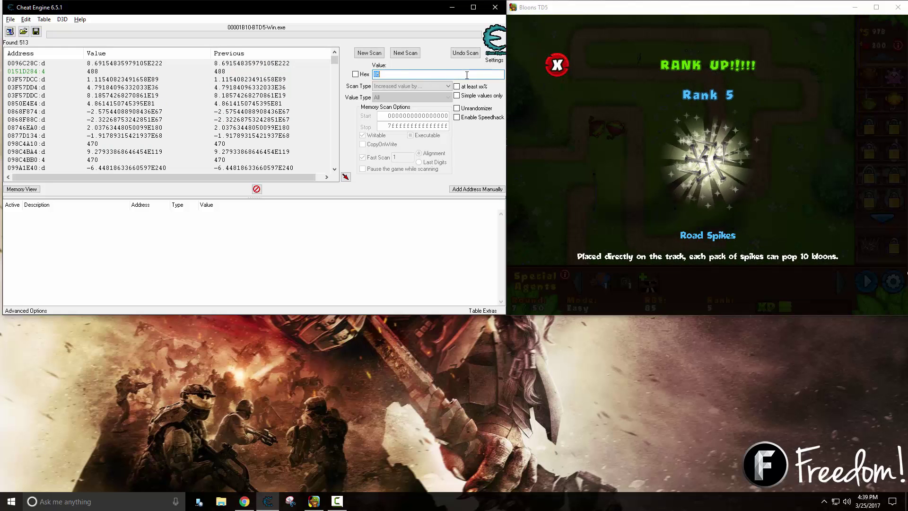
click(551, 70)
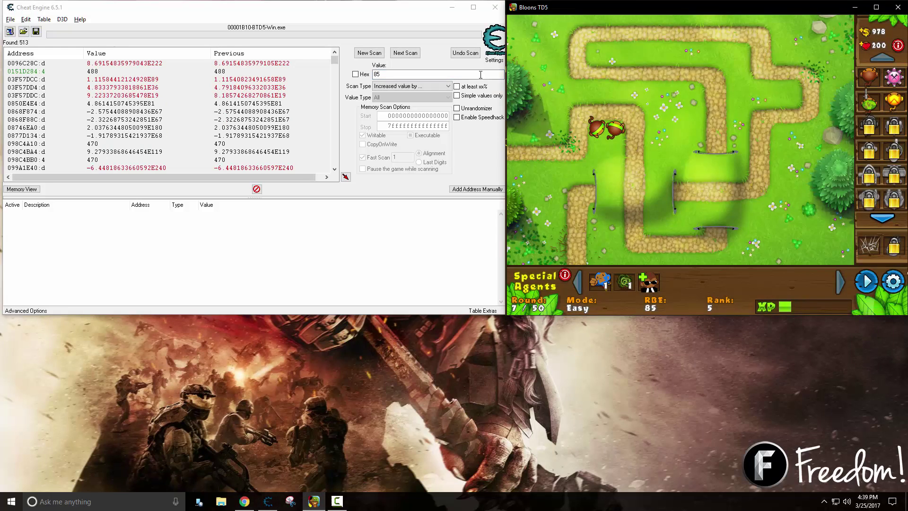
click(562, 71)
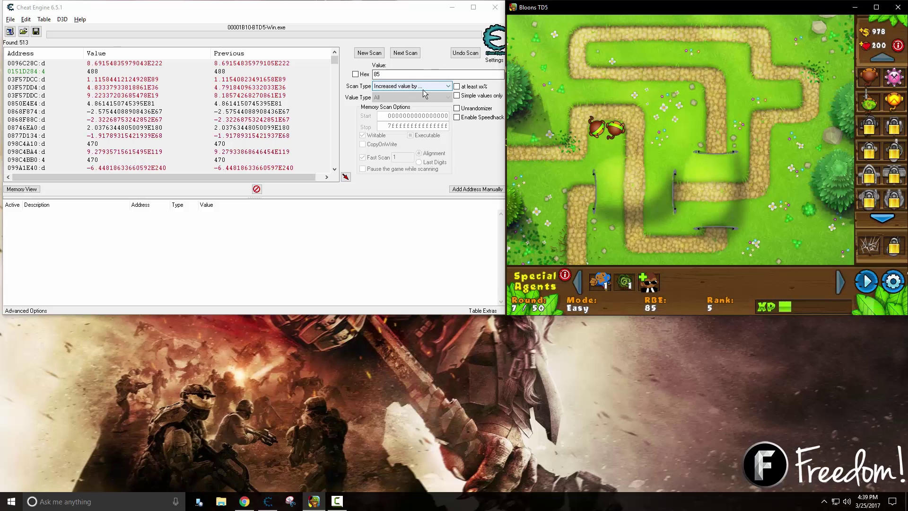
Step: Run an Unchanged value scan, narrowing the XP candidates to 114
click(421, 88)
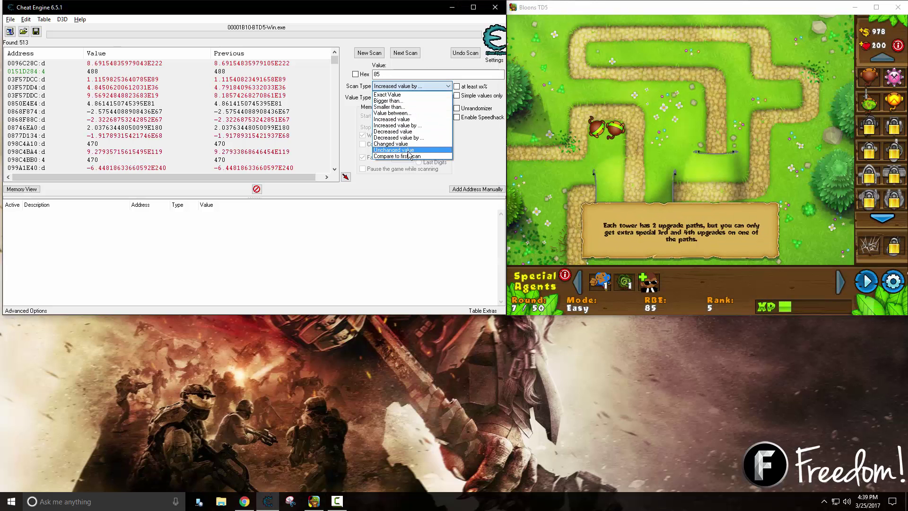
click(393, 141)
click(404, 53)
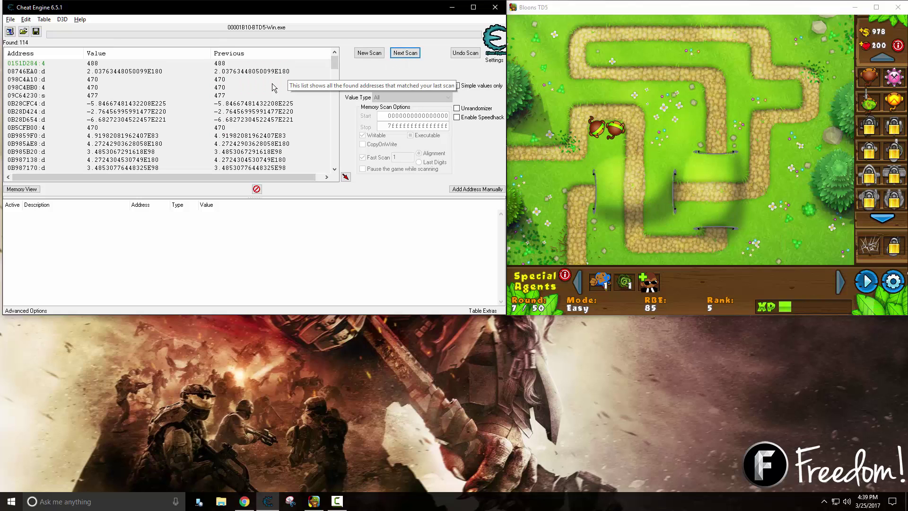
mouse_move(817, 310)
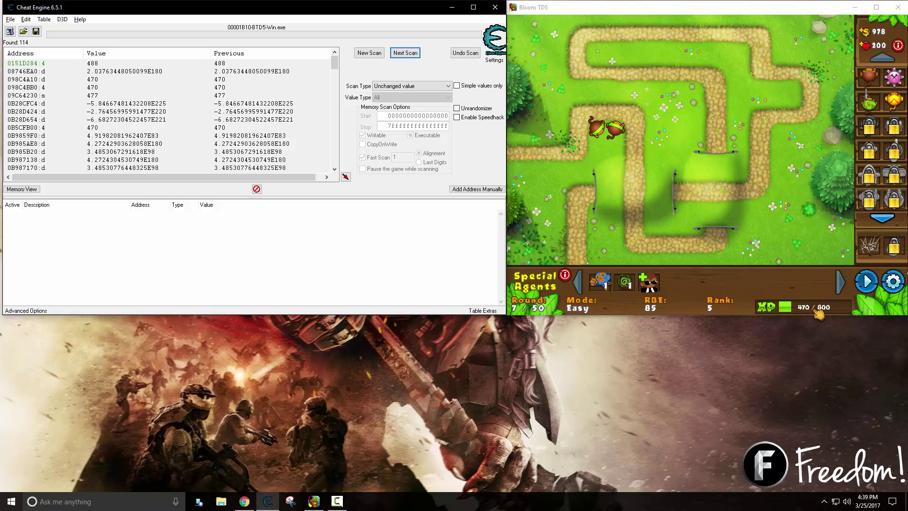
scroll(172, 95, down, 5)
scroll(175, 98, up, 5)
Step: Place a Dart Monkey beside the track and buy its Sharp Shots and Long Range Darts upgrades
click(869, 77)
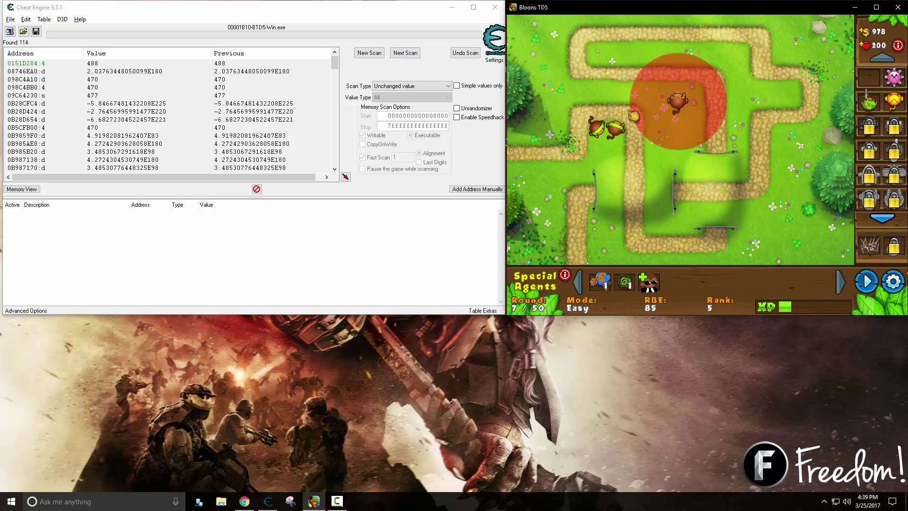
click(608, 140)
click(825, 290)
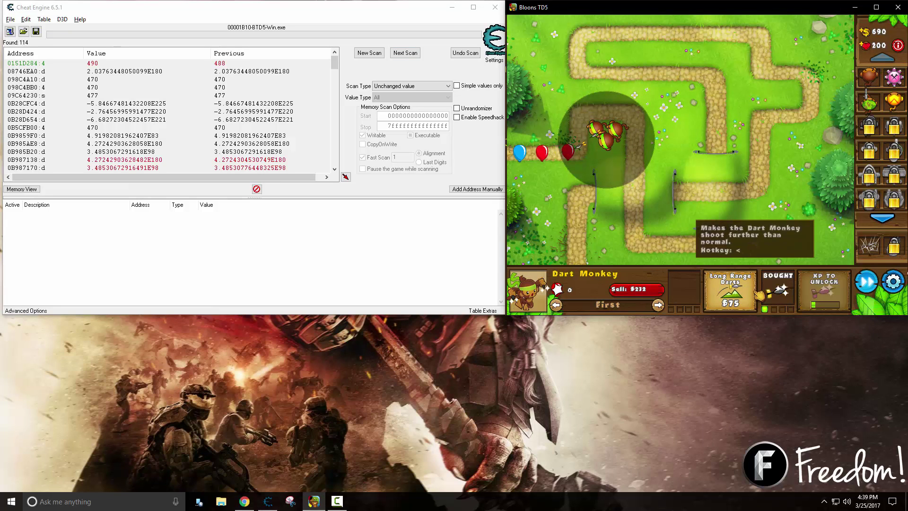
click(731, 289)
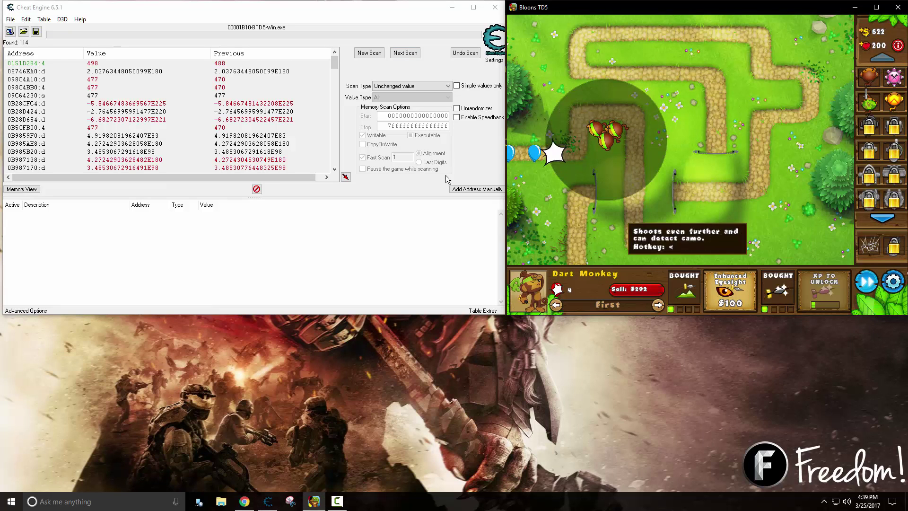
Step: Set the scan type back to Increased value by, ready for a new amount
click(389, 86)
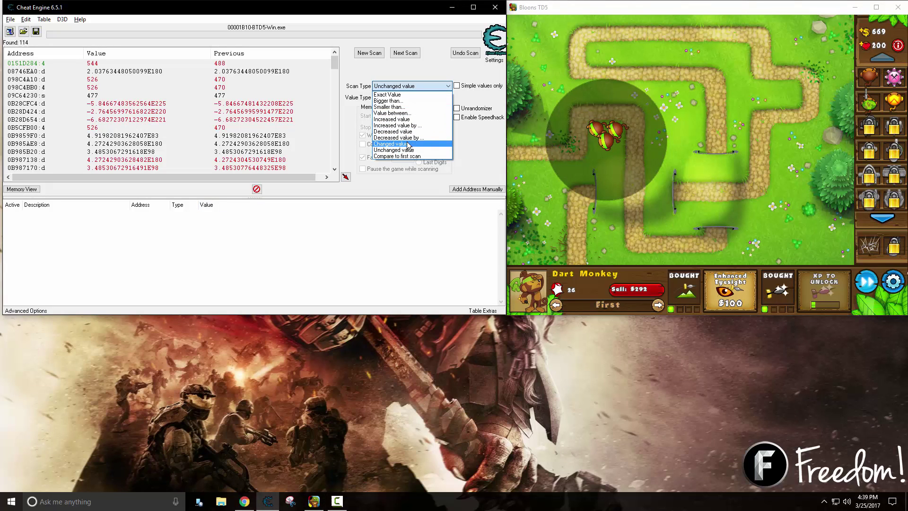
click(391, 143)
click(405, 86)
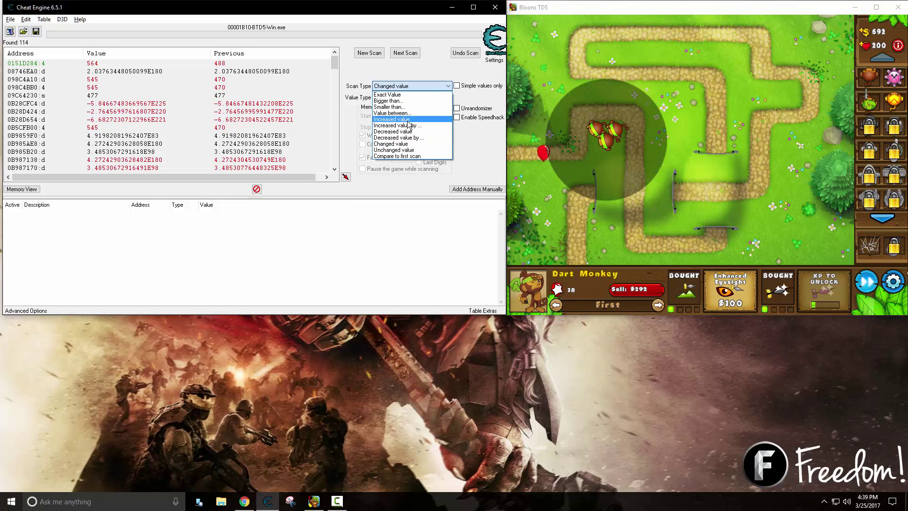
click(412, 126)
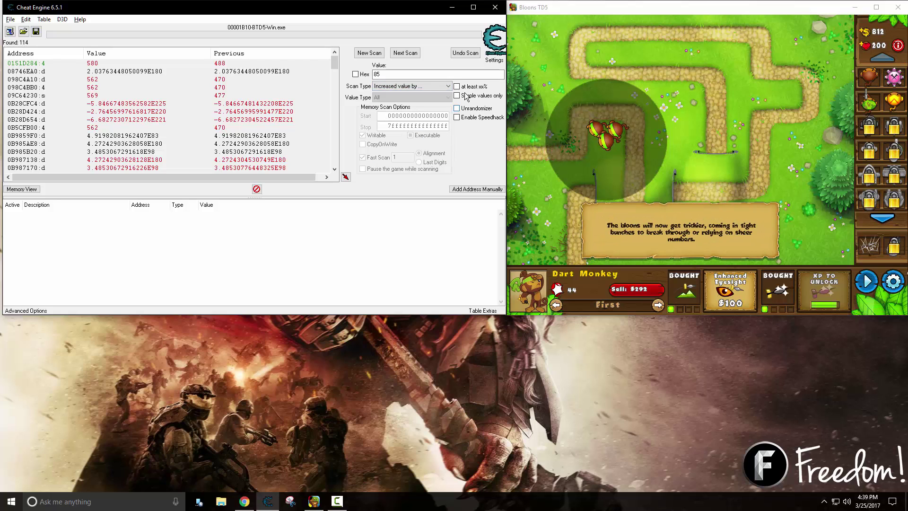
double_click(426, 74)
click(757, 236)
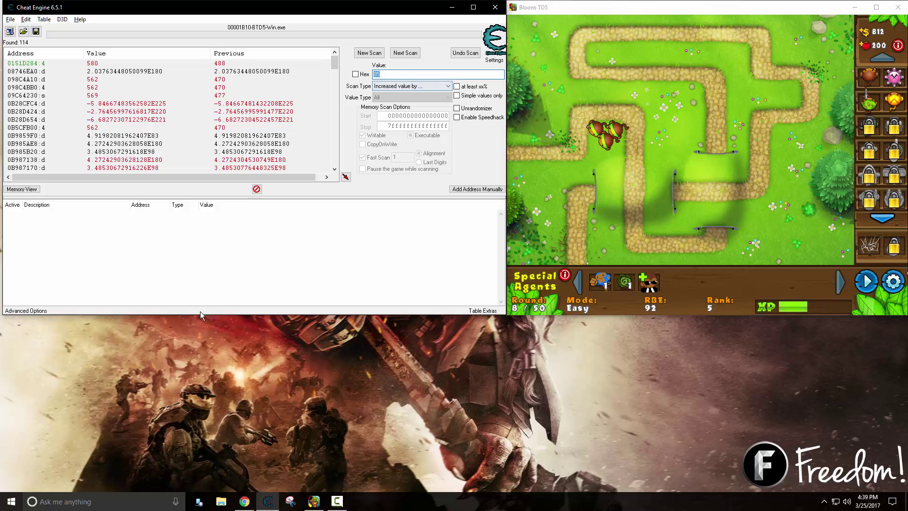
Step: Scan for addresses increased by 32, then start the next game round
text(32)
key(Return)
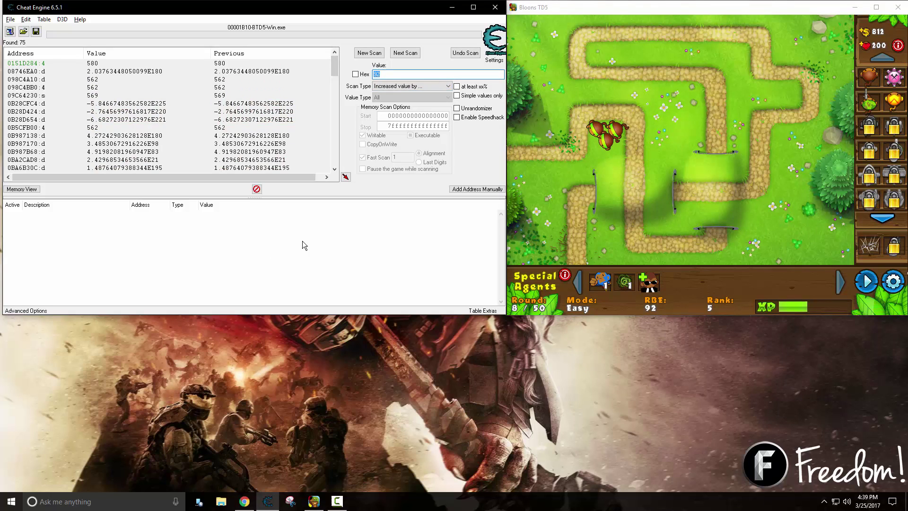
click(867, 282)
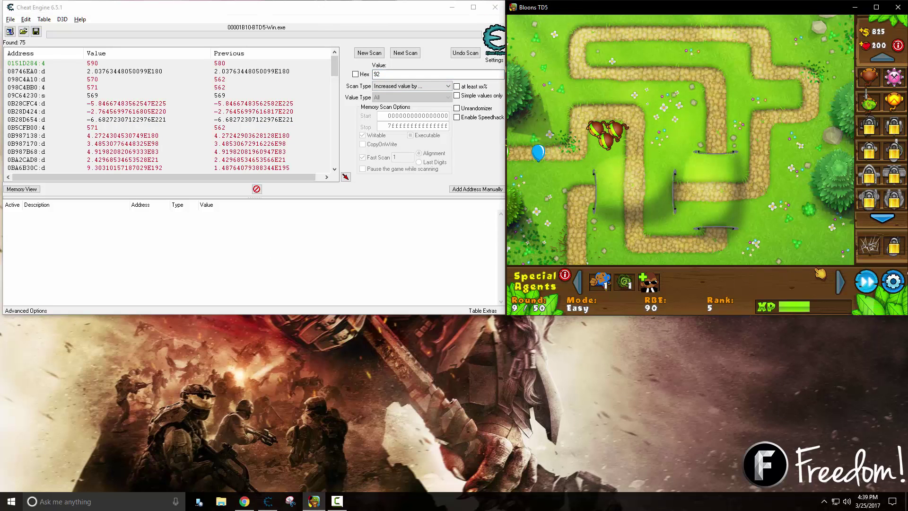
Step: Scan for addresses increased by 90, leaving 69 results, and scroll to the list's bottom
click(501, 165)
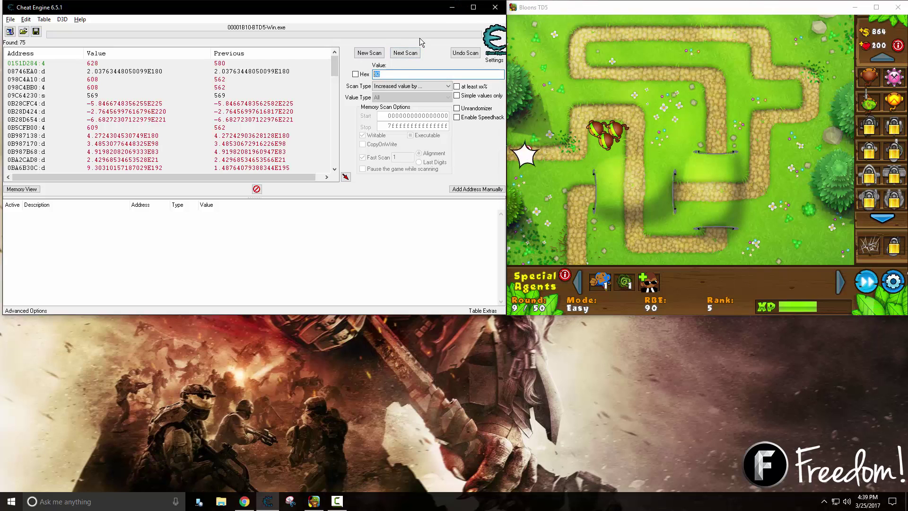
text(90)
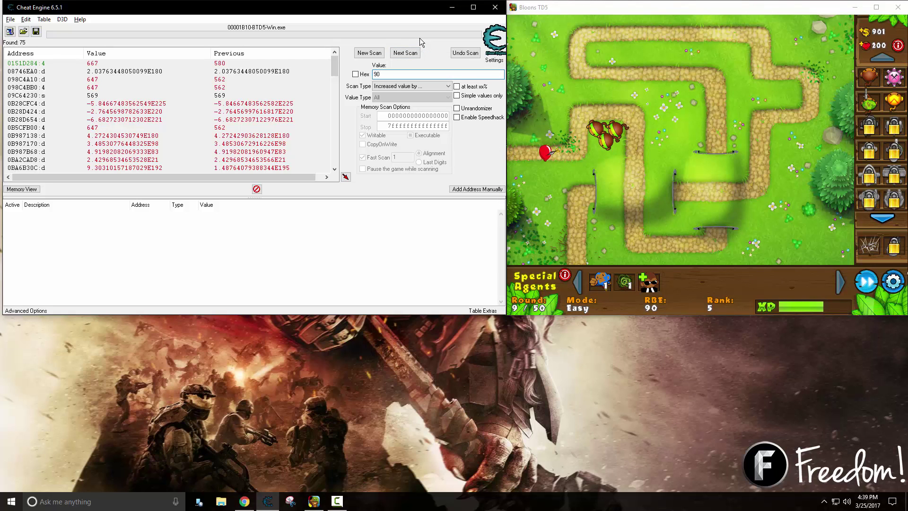
click(406, 53)
click(557, 65)
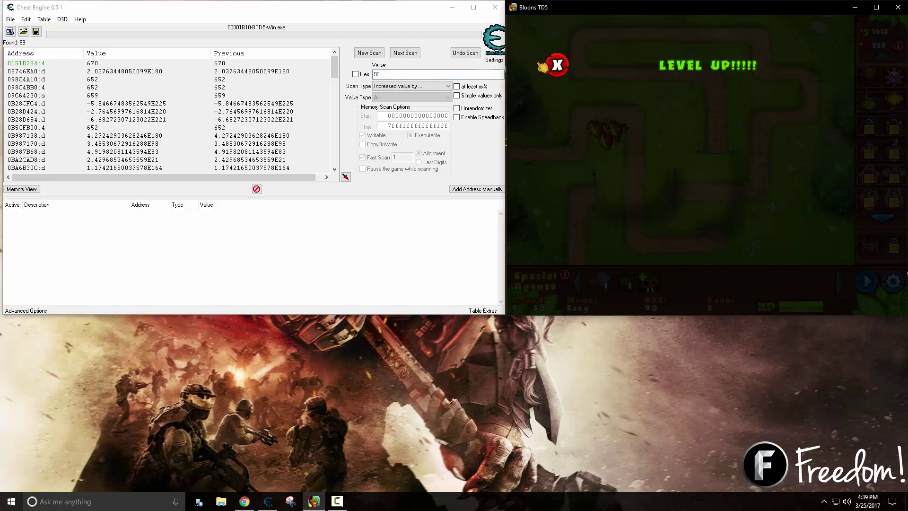
click(334, 76)
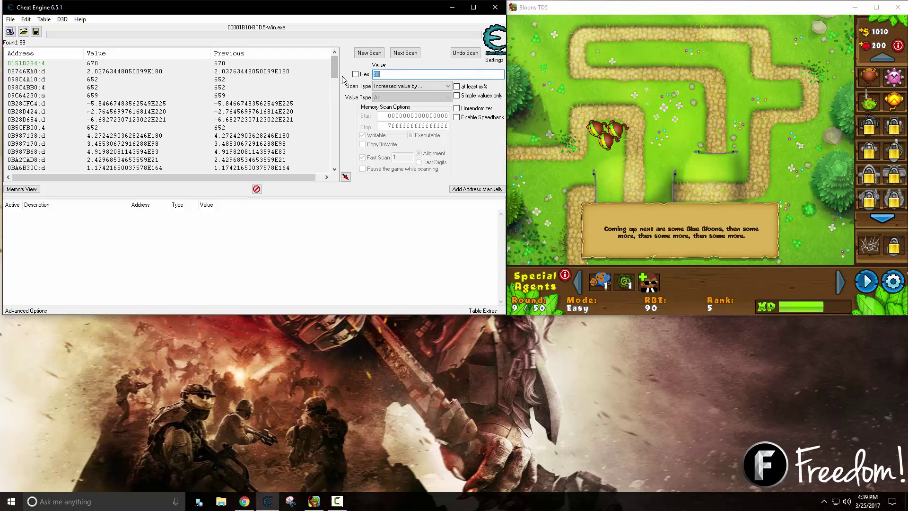
drag(334, 78, 324, 169)
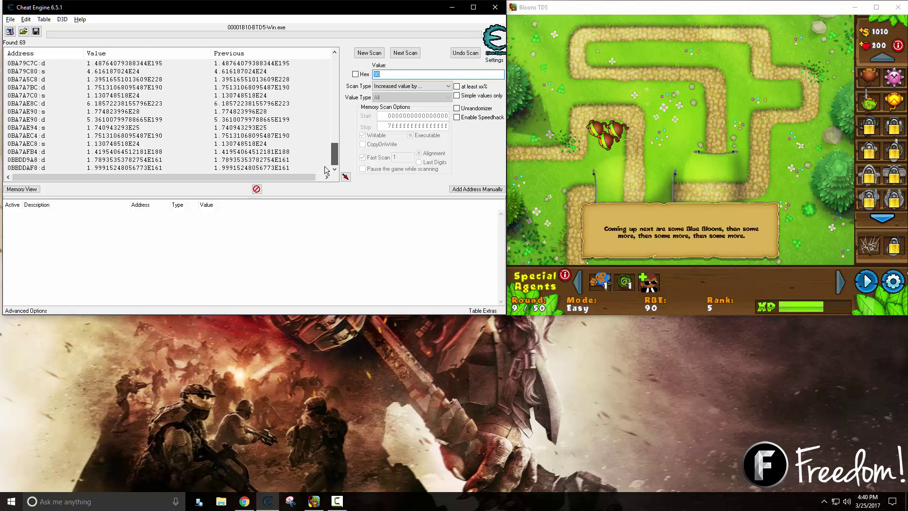
click(292, 168)
scroll(210, 125, up, 5)
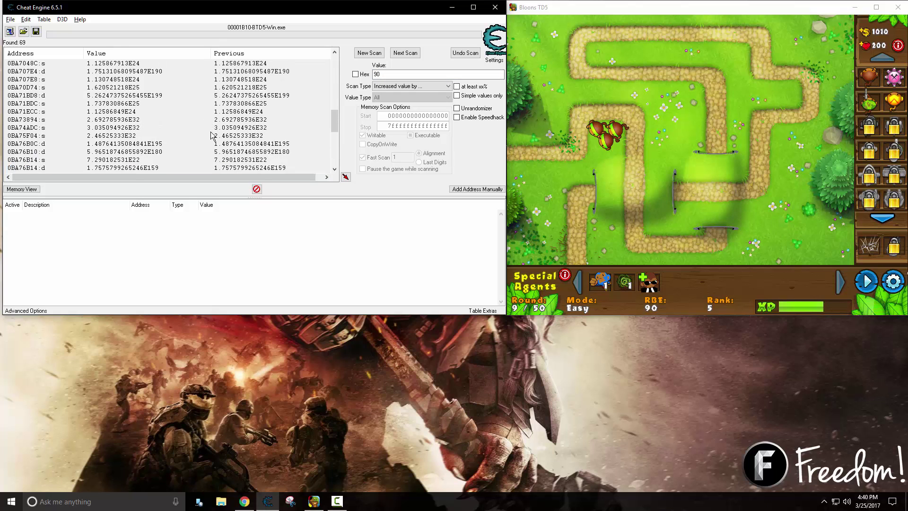
scroll(211, 128, up, 5)
scroll(211, 136, up, 5)
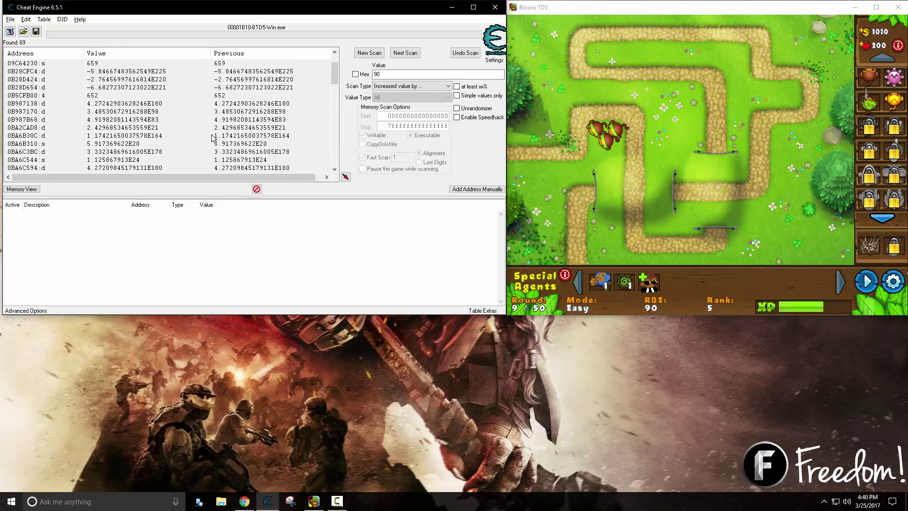
shift+click(215, 128)
ctrl+click(222, 113)
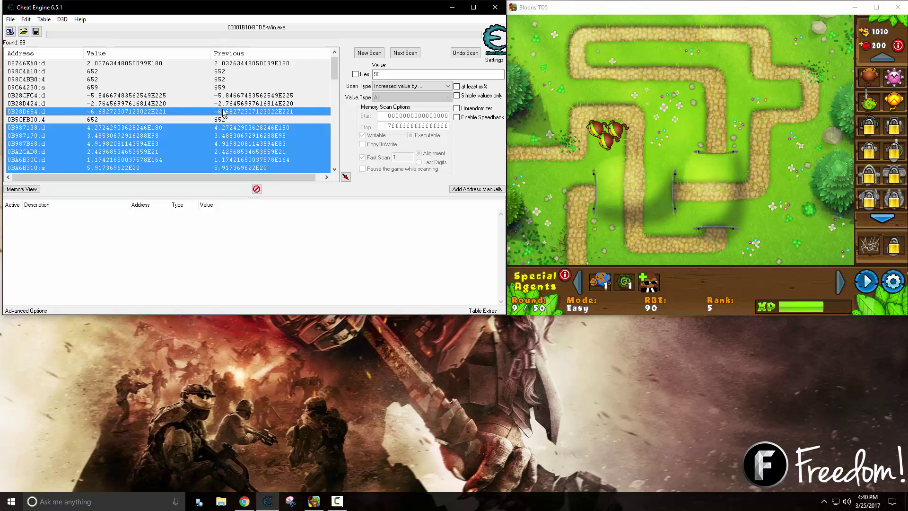
ctrl+click(226, 96)
ctrl+click(226, 102)
ctrl+click(227, 66)
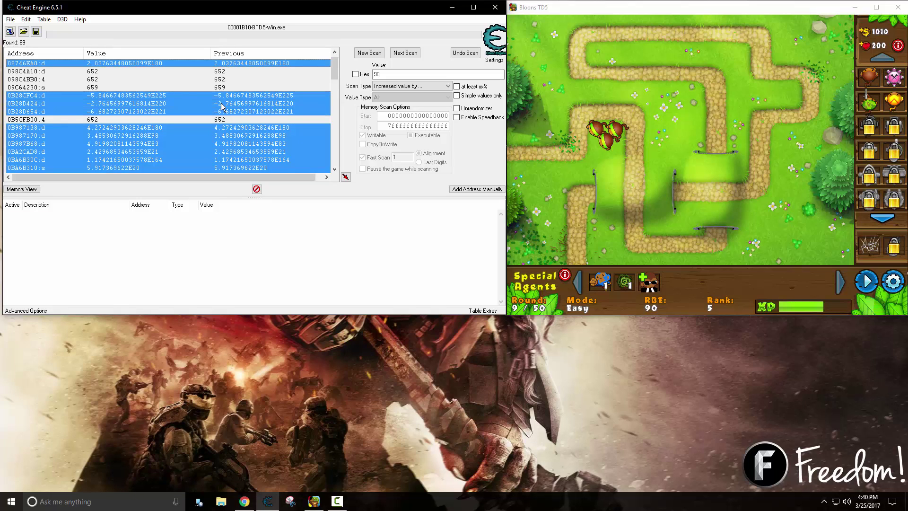
scroll(224, 120, up, 1)
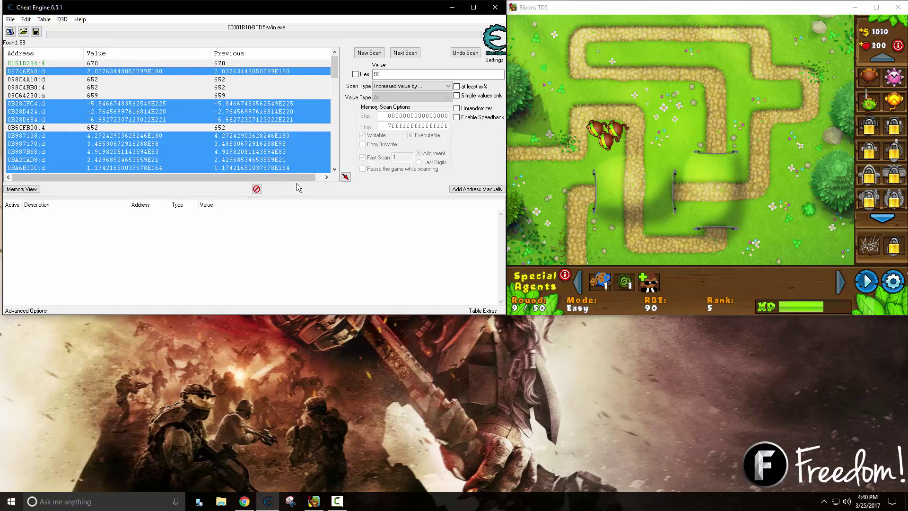
right_click(287, 158)
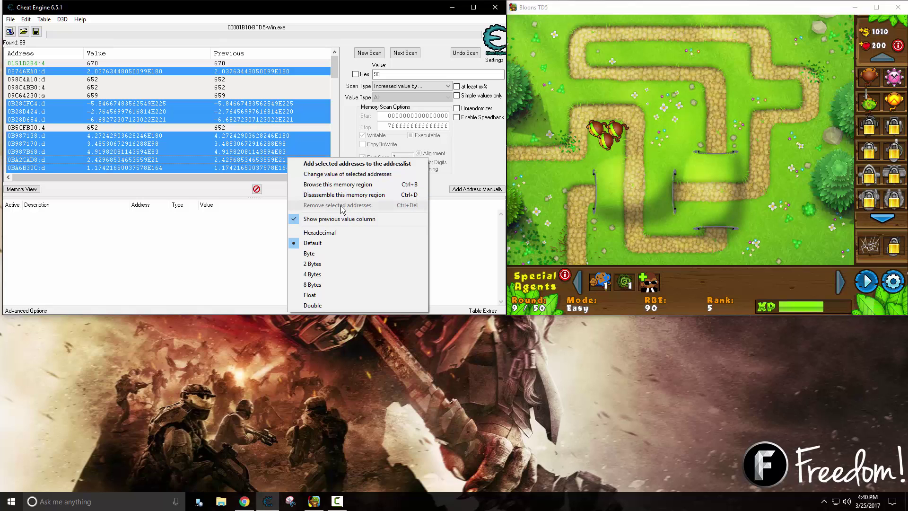
click(223, 160)
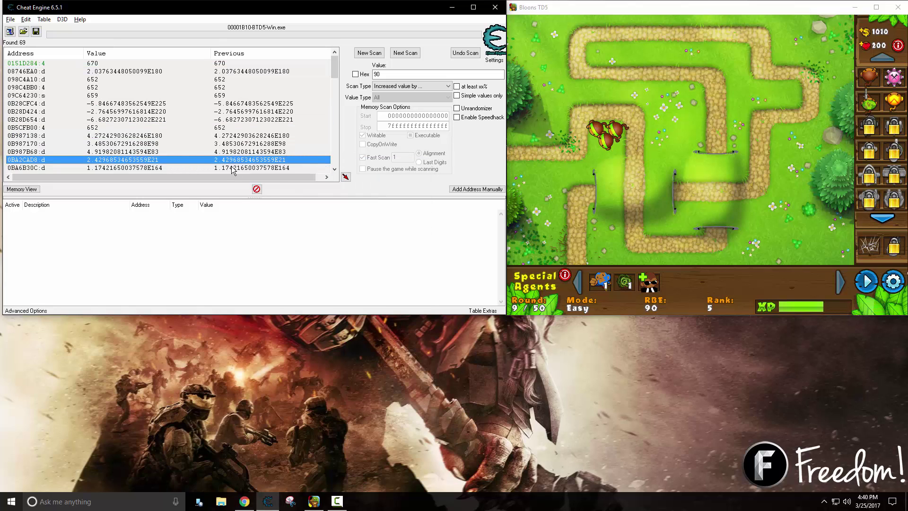
right_click(234, 165)
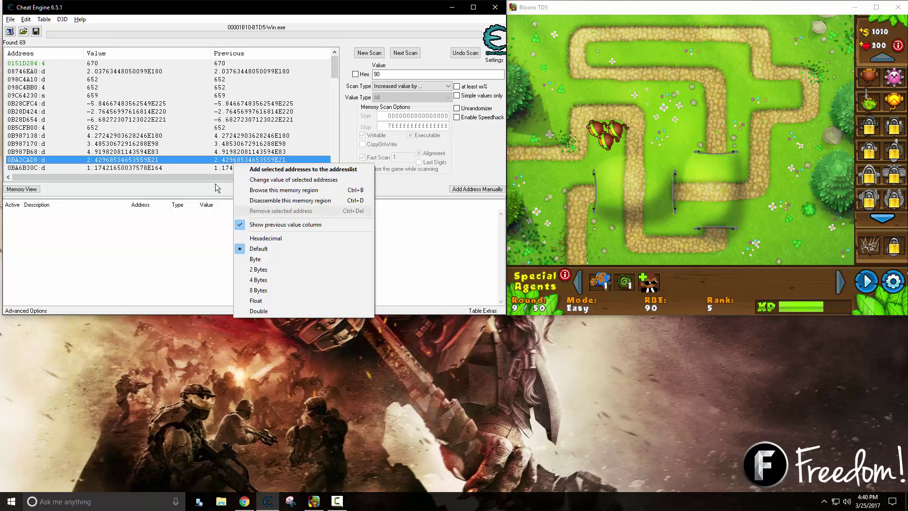
click(170, 161)
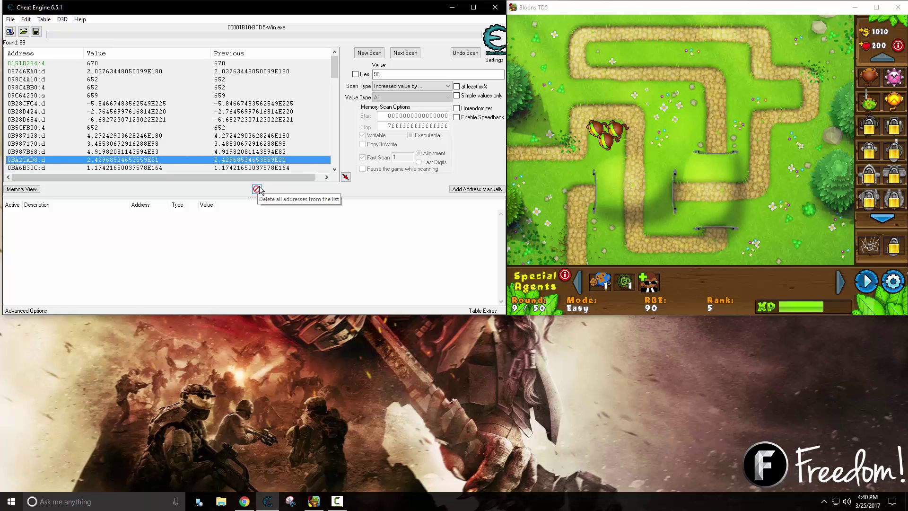
Step: Select results 0B5CFB00, 09C64230, 098C4A10, 098C4BB0 and 0151D284 and drag them into the address table
click(242, 127)
ctrl+click(218, 95)
ctrl+click(225, 80)
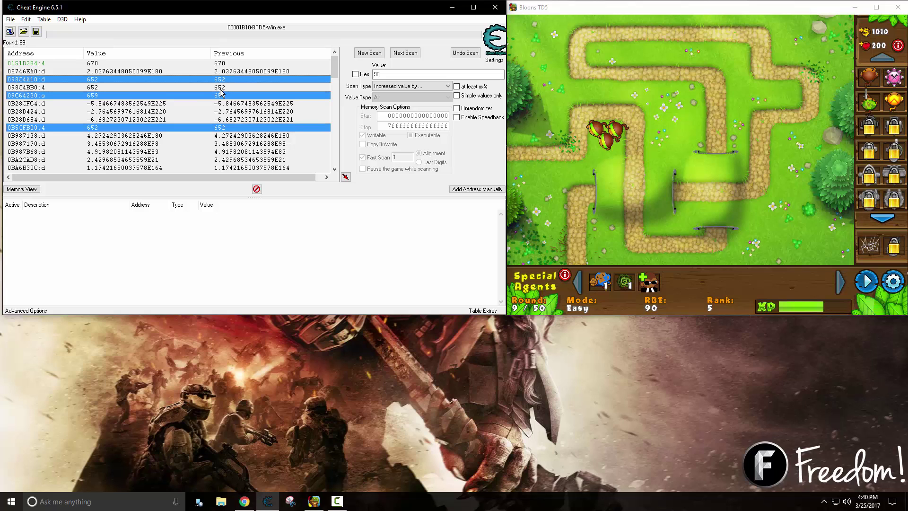
ctrl+click(220, 87)
ctrl+click(221, 64)
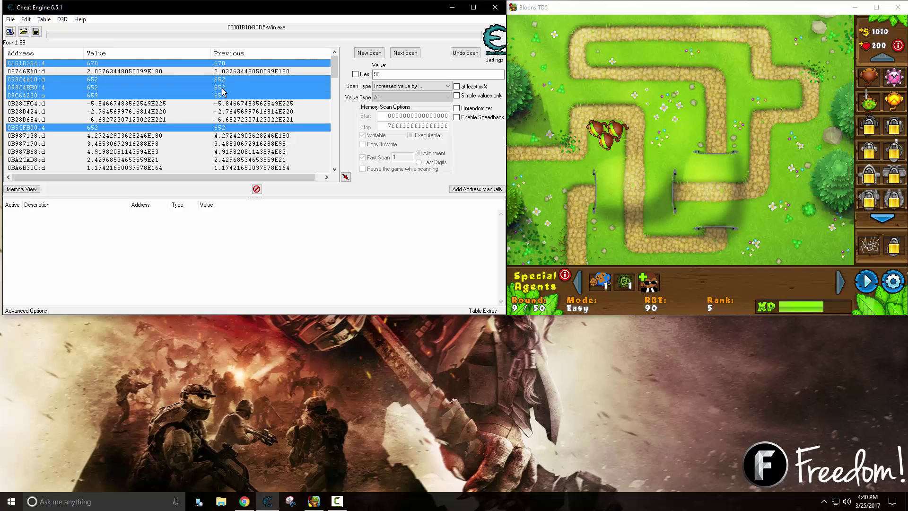
drag(223, 92, 208, 245)
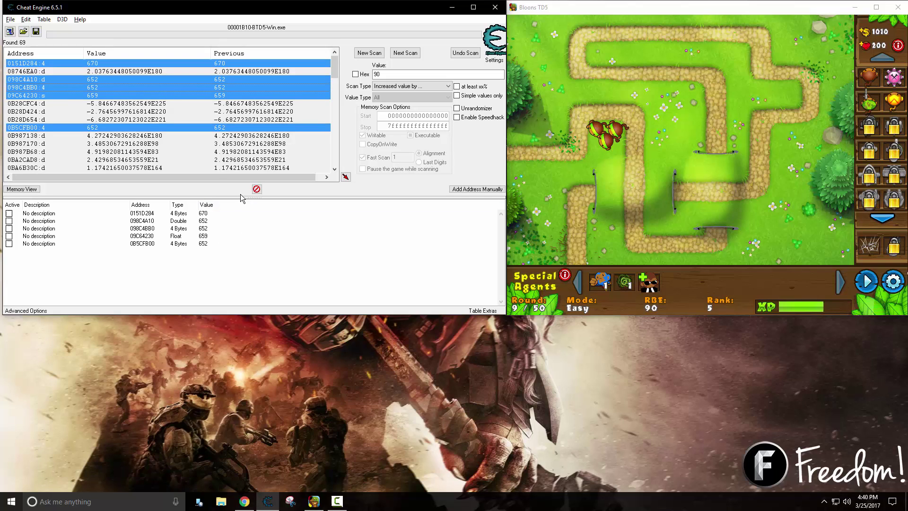
Step: Clear the address table, re-add the five selected addresses, and start a New Scan
click(256, 189)
click(482, 253)
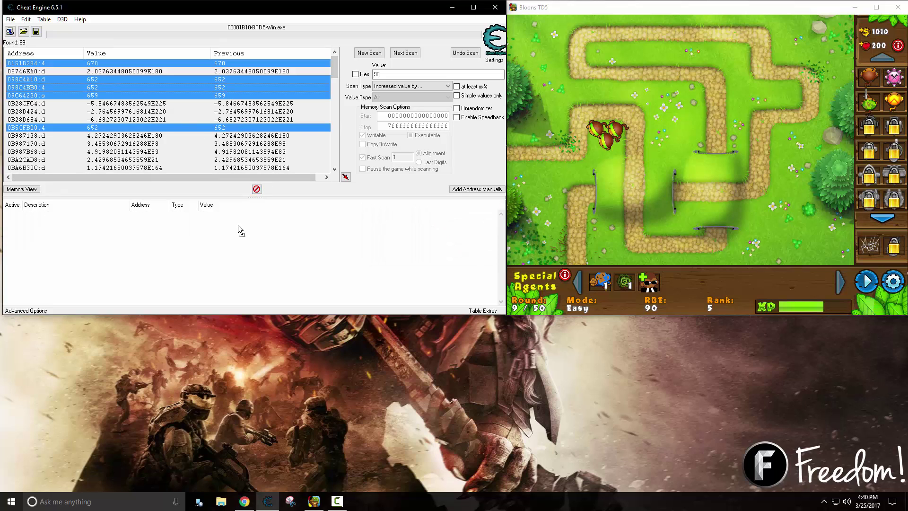
drag(238, 226, 238, 226)
click(367, 56)
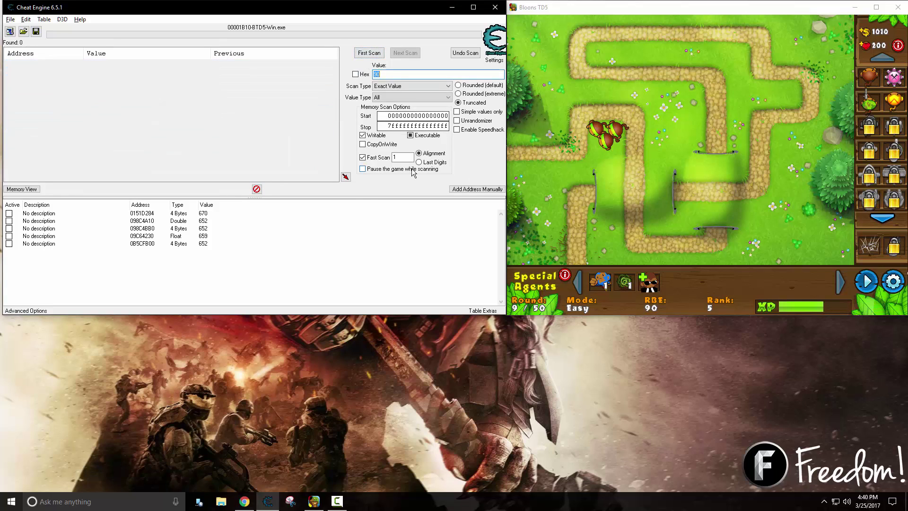
click(337, 247)
click(290, 276)
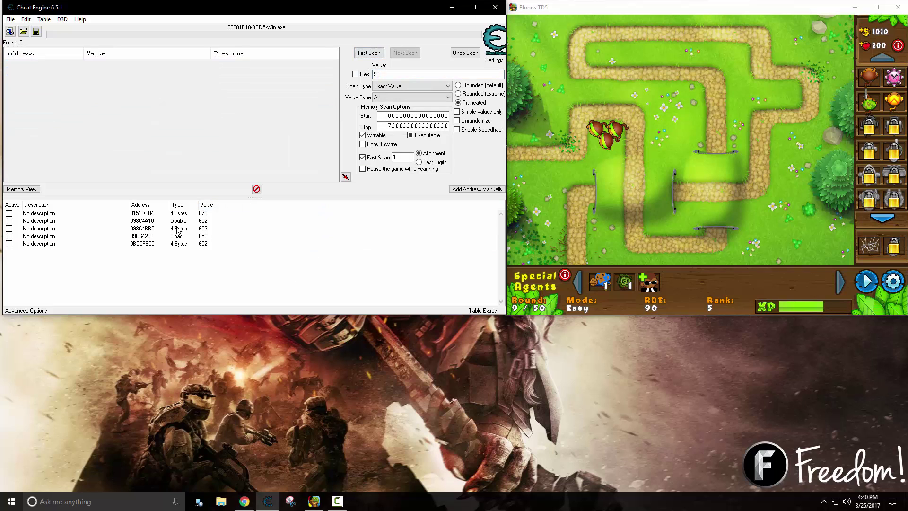
Step: Change address 0151D284 from 670 to 1000, then start the next round to test it
double_click(202, 213)
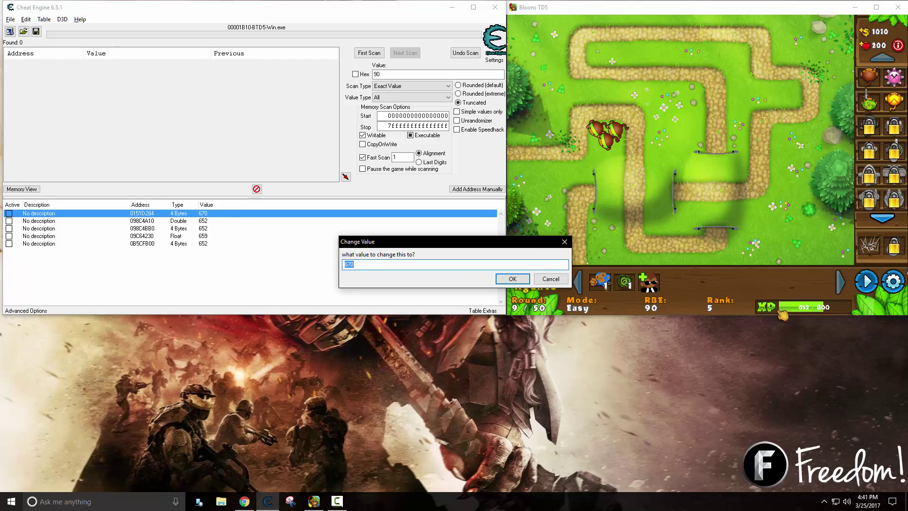
text(1000)
key(Return)
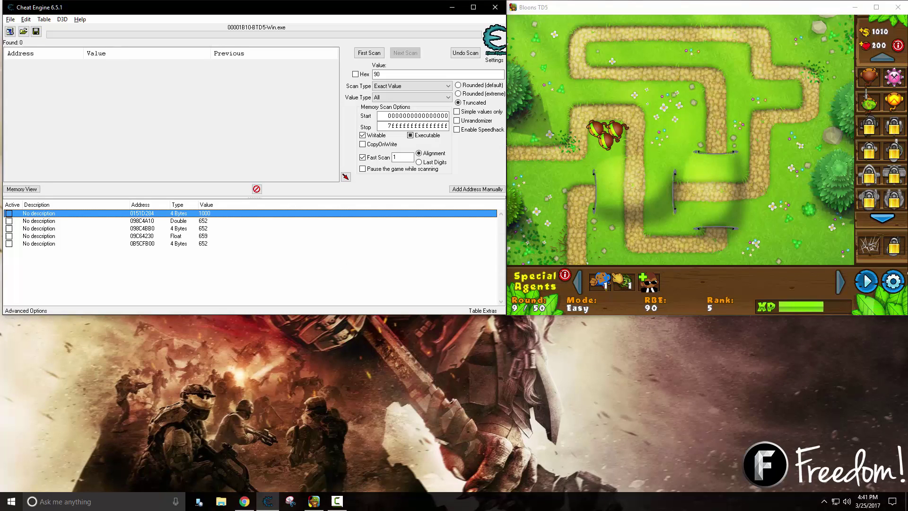
click(879, 281)
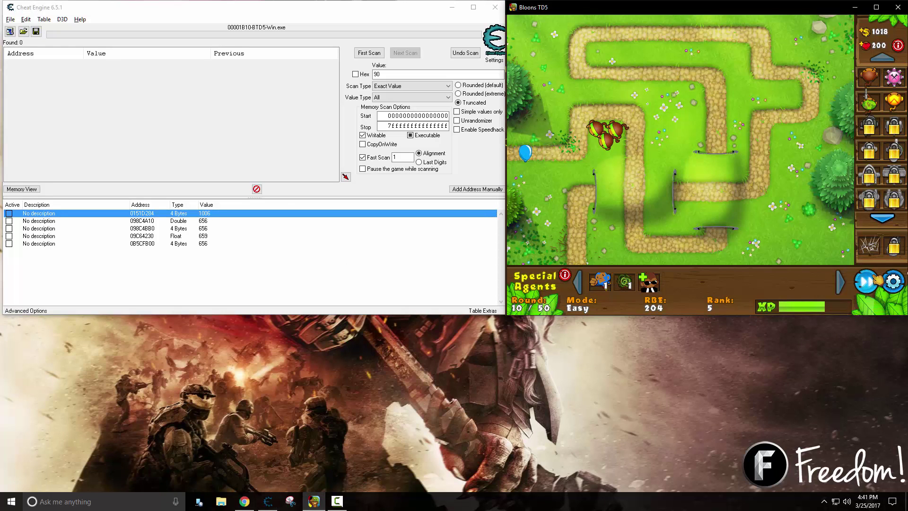
Step: Delete the 0151D284 record from the address table and confirm
right_click(215, 213)
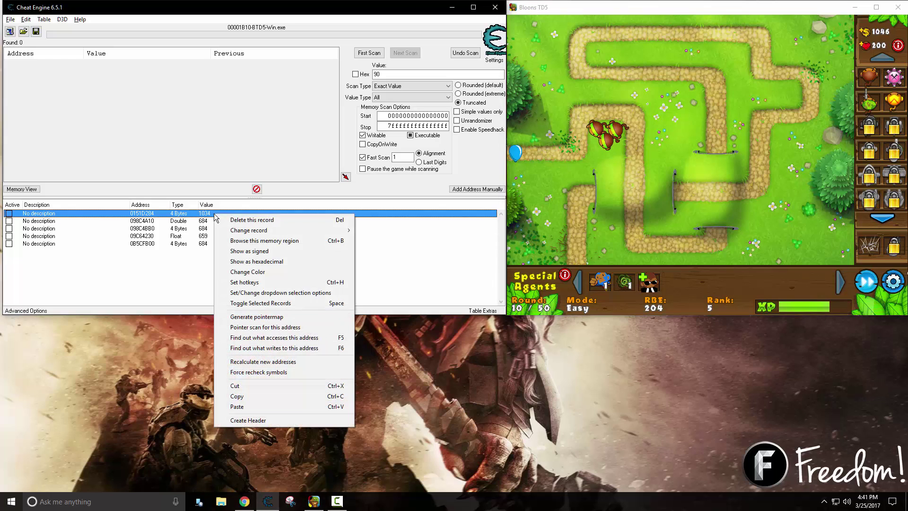
click(252, 220)
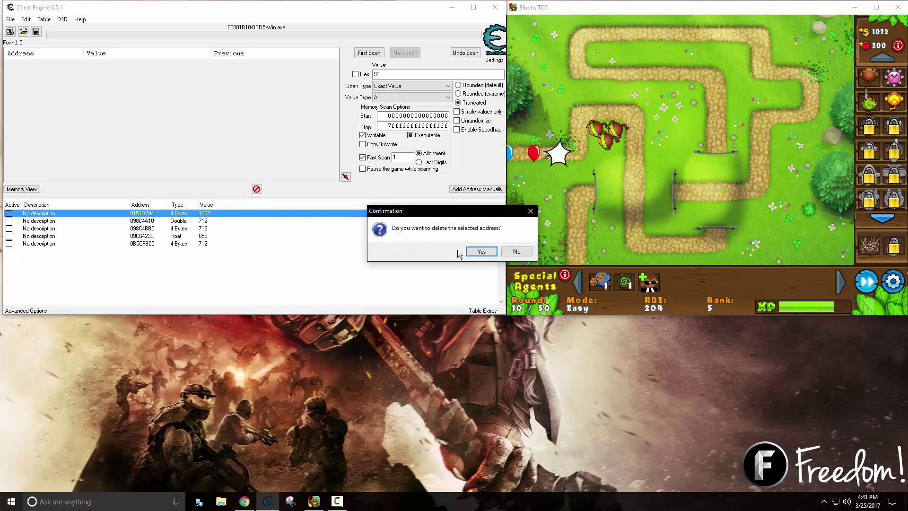
click(477, 251)
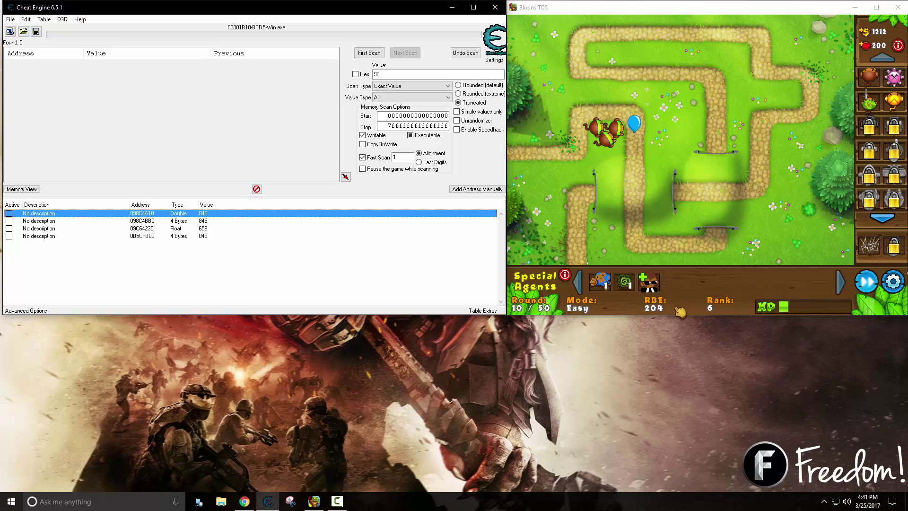
Step: Set Double entry 098C4A10 to 5000 and start round 11, raising the rank to 11
click(557, 65)
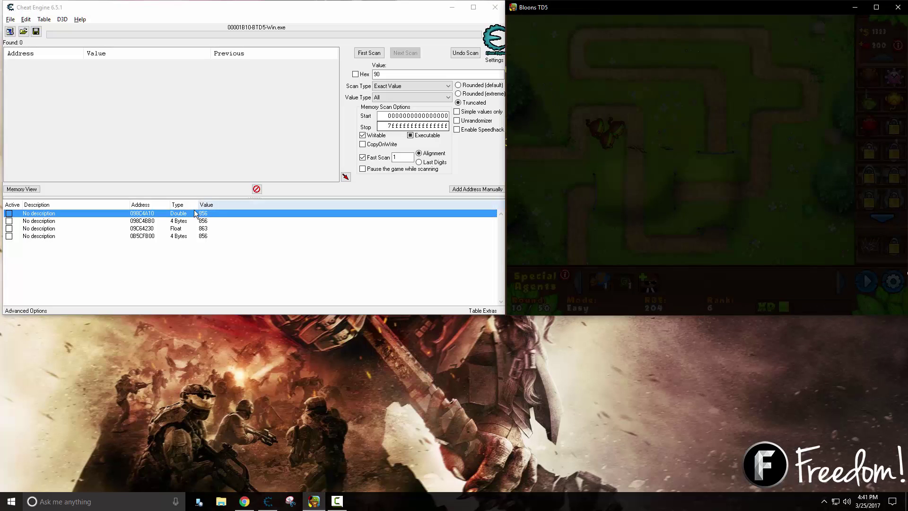
double_click(207, 213)
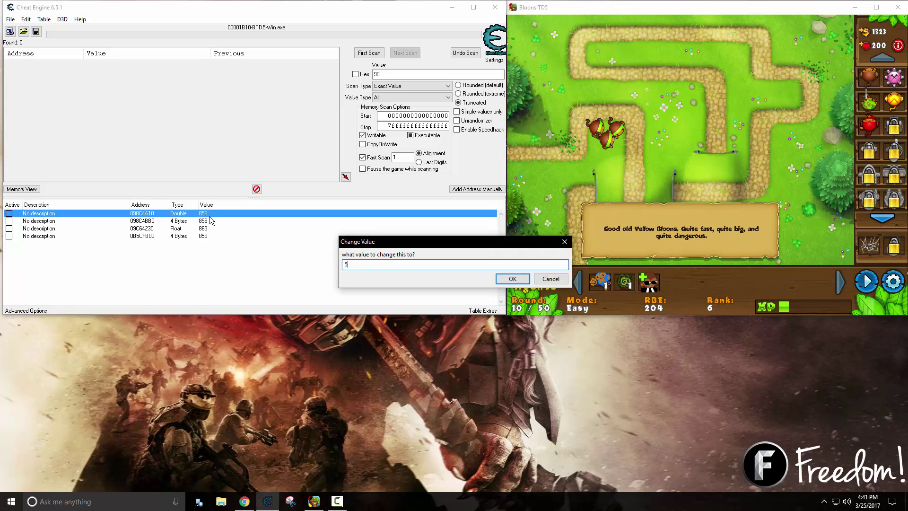
key(Return)
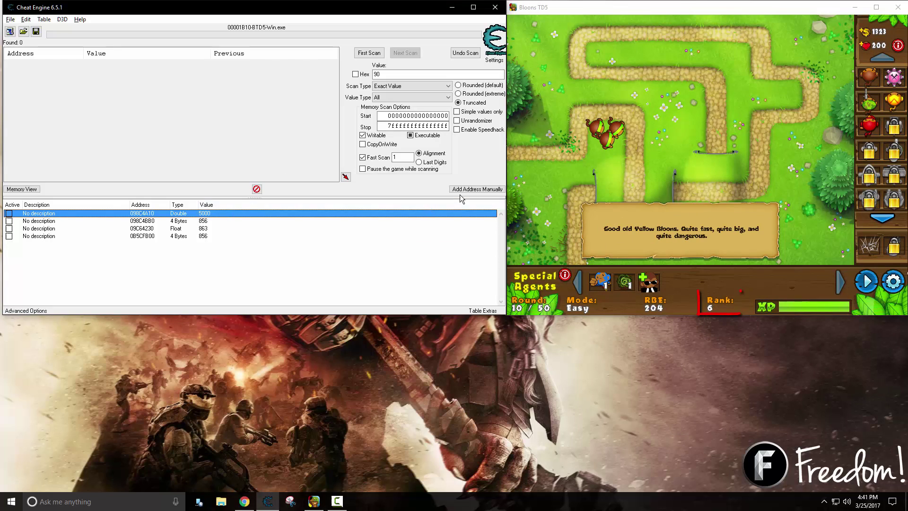
click(857, 285)
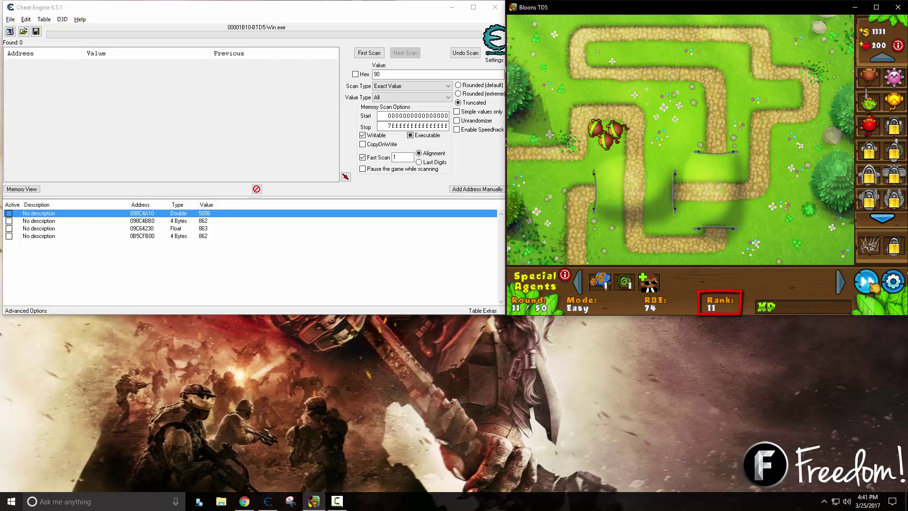
mouse_move(791, 312)
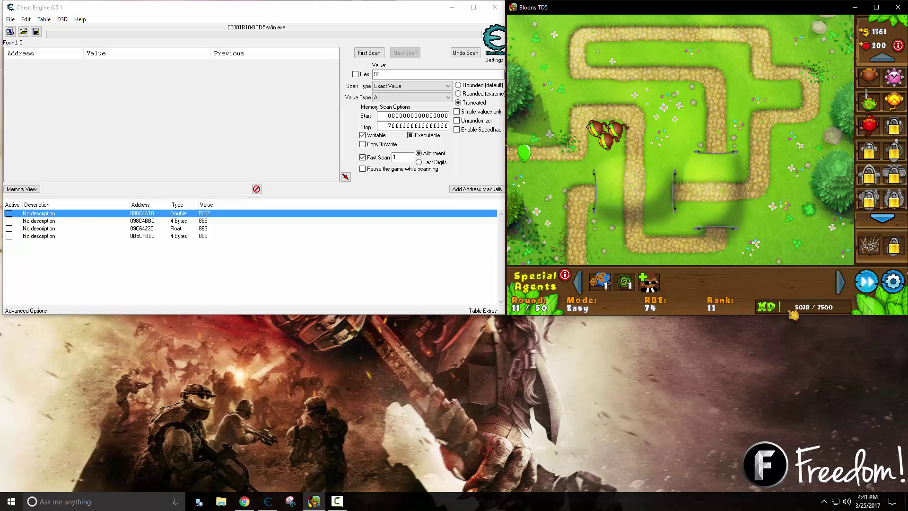